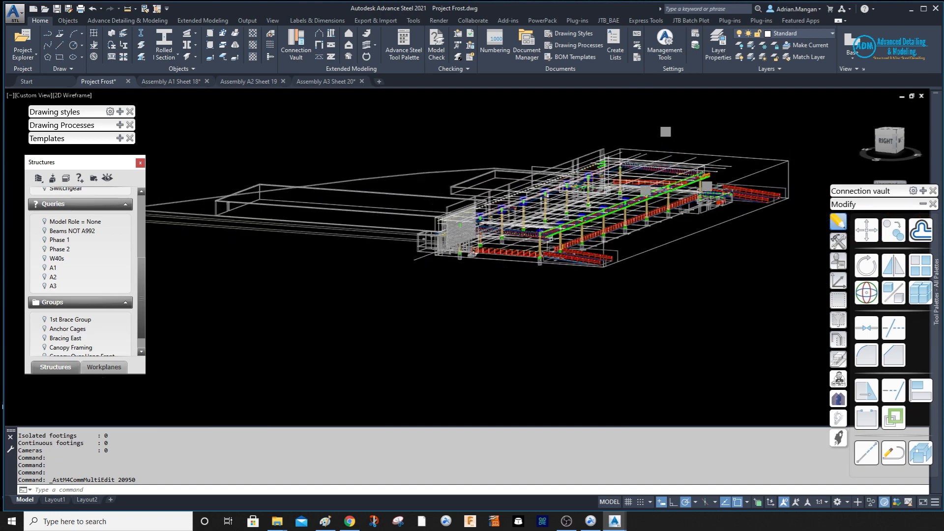
# Turn on the Joists 10K1 and Joists layers to show the roof joists in the model
pyautogui.moveTo(685, 177); pyautogui.dragTo(646, 197, button='middle')
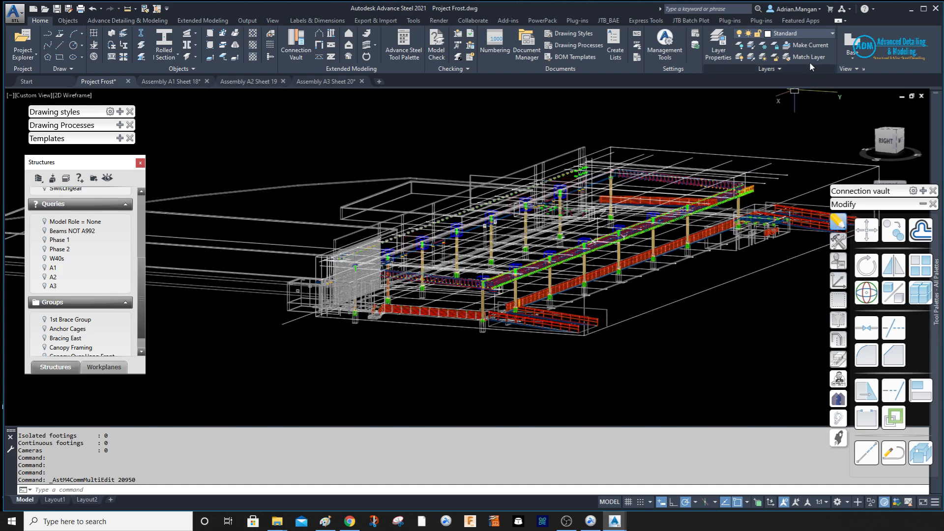
pyautogui.click(825, 35)
pyautogui.scroll(3, 807, 84)
pyautogui.scroll(-1, 799, 103)
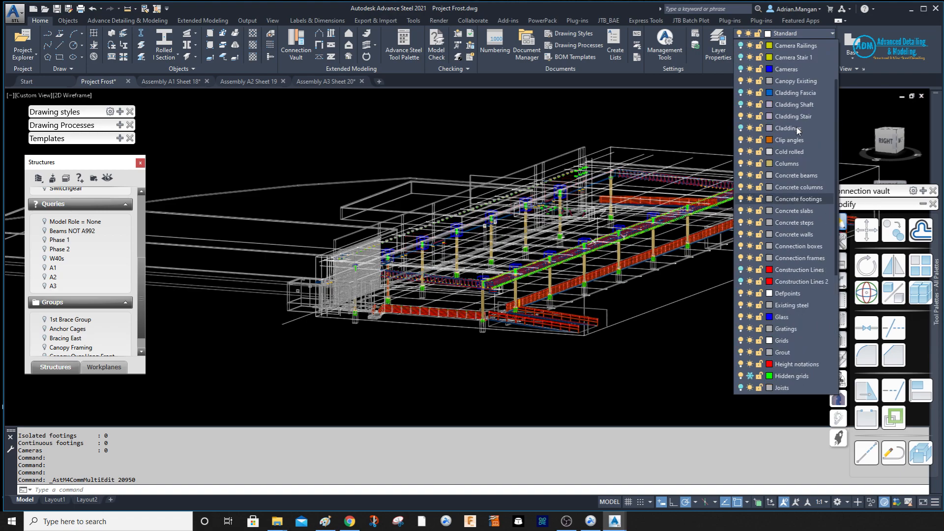
pyautogui.scroll(1, 798, 118)
pyautogui.scroll(-3, 794, 121)
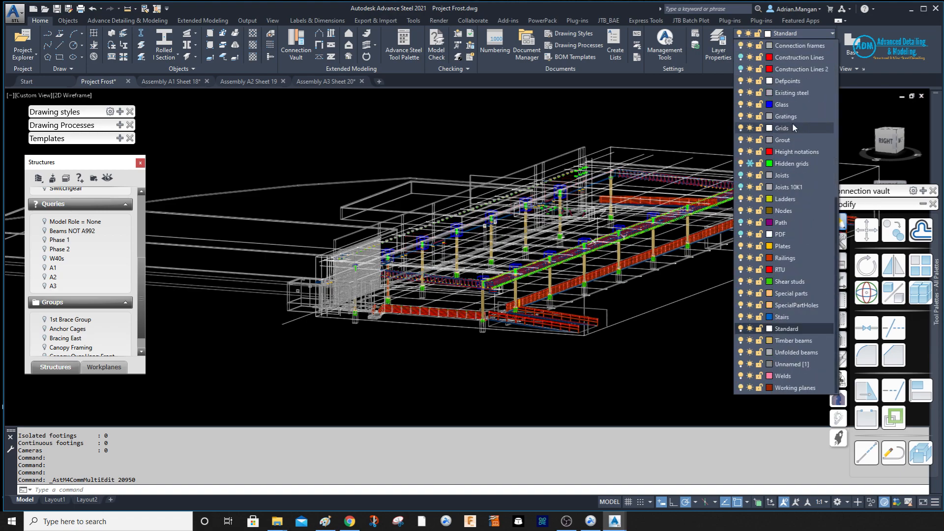
pyautogui.click(741, 187)
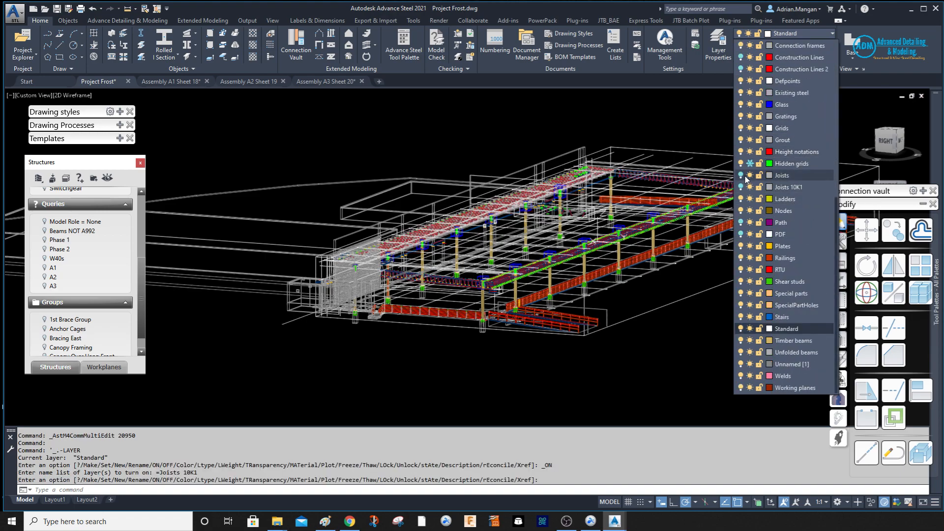
pyautogui.click(742, 175)
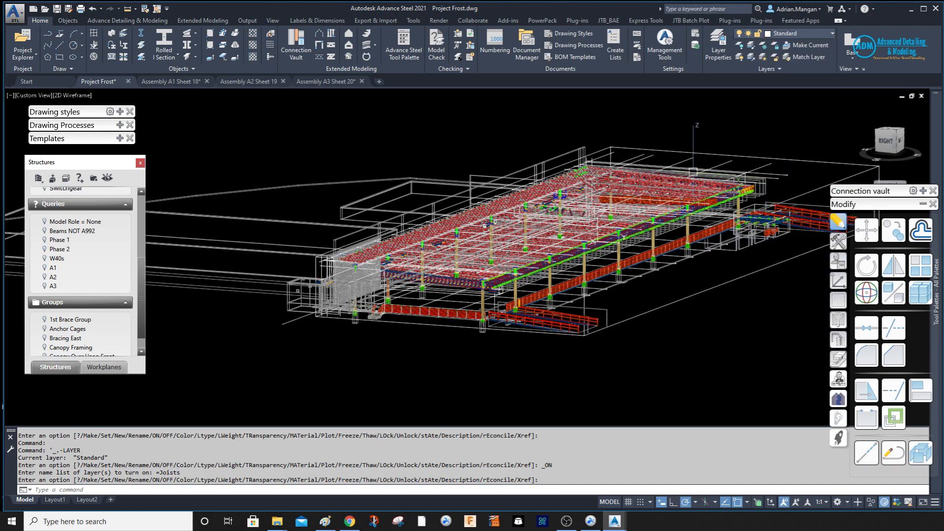
# Set the visual style of the model view to Shaded
pyautogui.scroll(4, 494, 222)
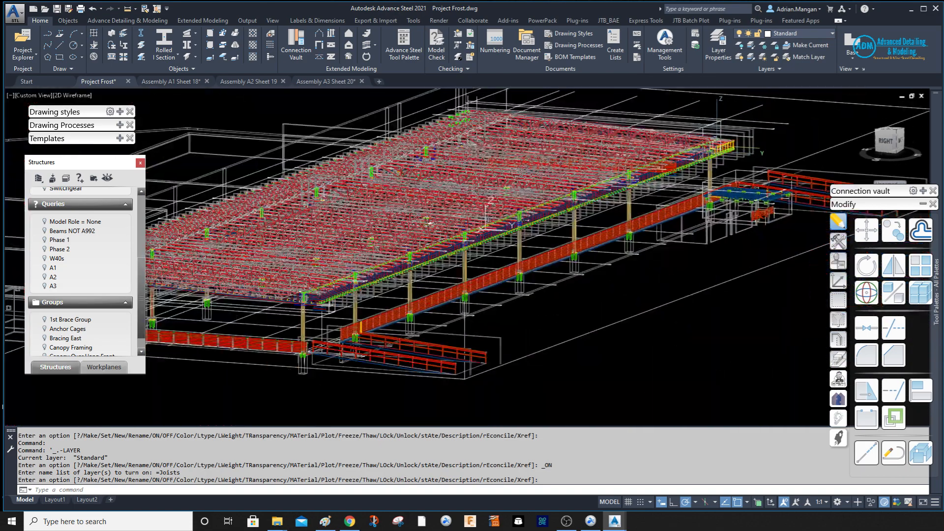
pyautogui.moveTo(492, 217); pyautogui.dragTo(624, 197, button='middle')
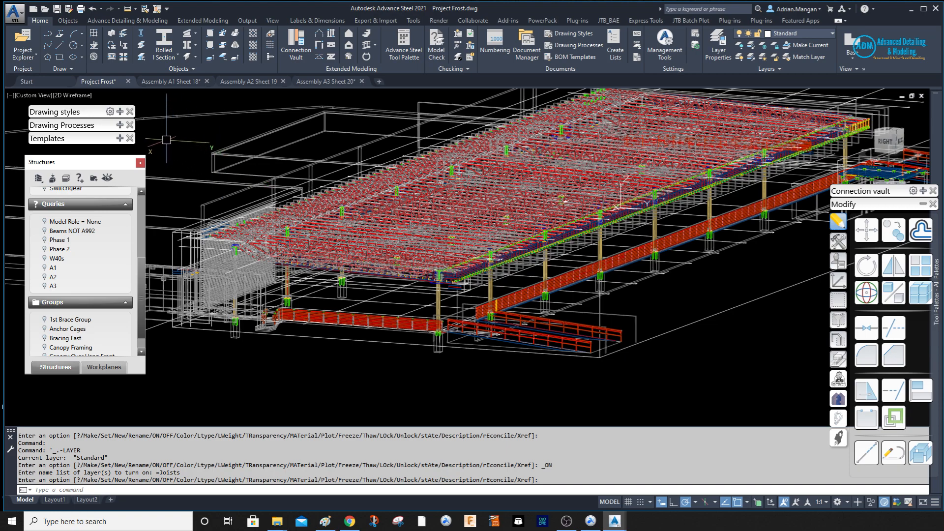
pyautogui.click(75, 96)
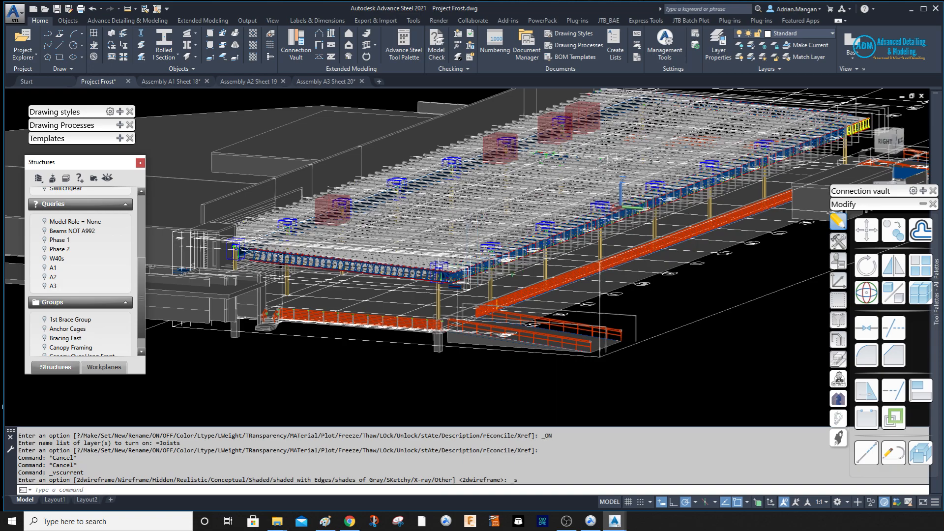
# Examine how the joist ends meet the blue truss framing at the near corner of the roof
pyautogui.scroll(8, 451, 293)
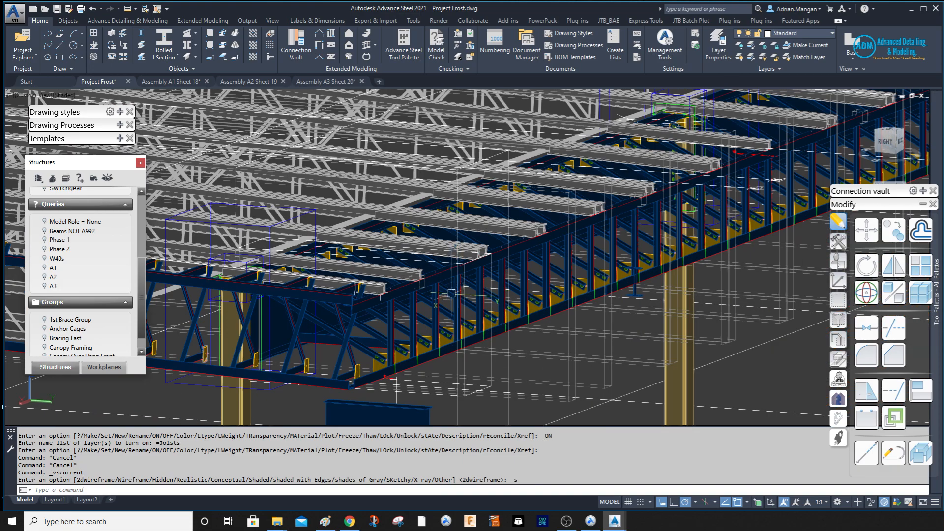
pyautogui.scroll(5, 452, 292)
pyautogui.scroll(3, 424, 359)
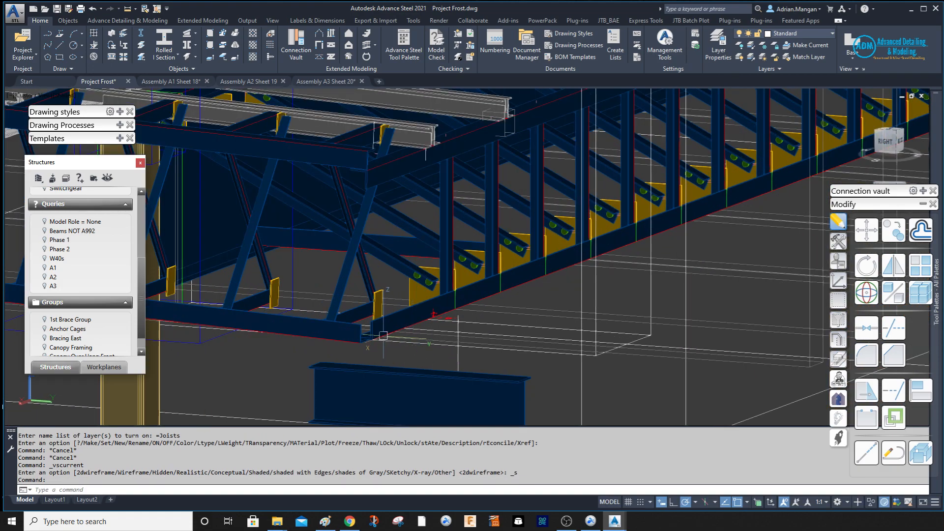
pyautogui.scroll(-8, 385, 336)
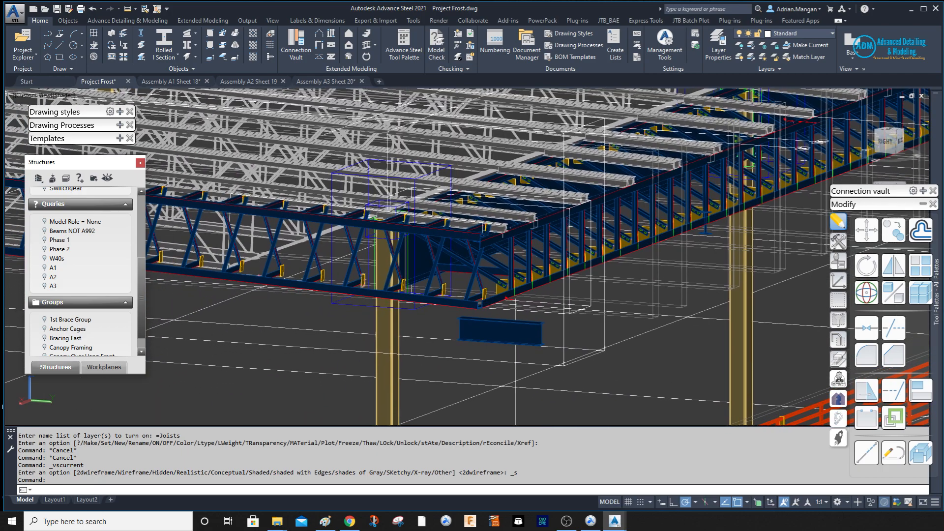
pyautogui.scroll(4, 500, 302)
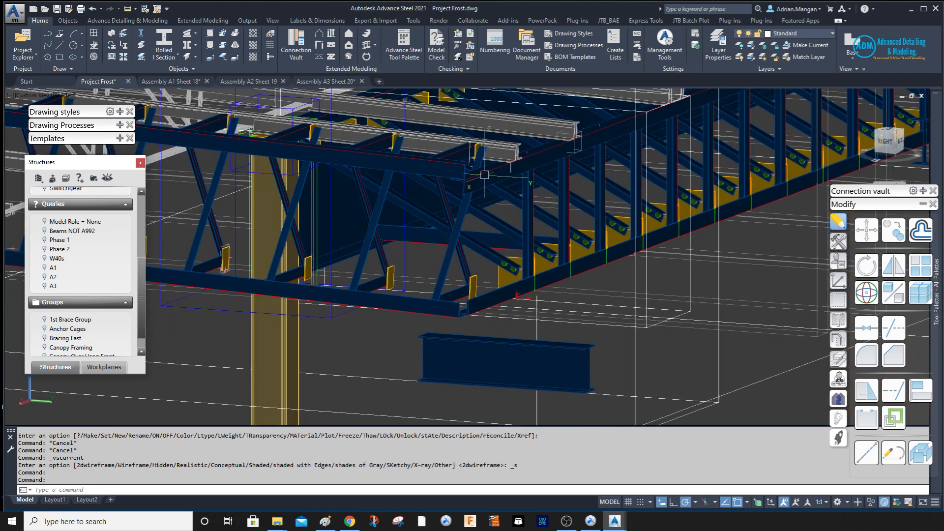
pyautogui.scroll(3, 511, 150)
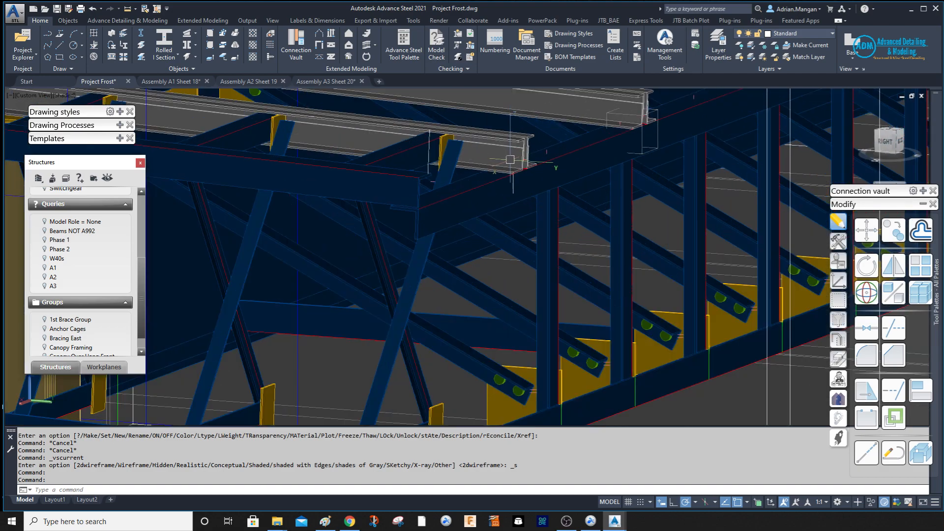
pyautogui.scroll(-3, 487, 197)
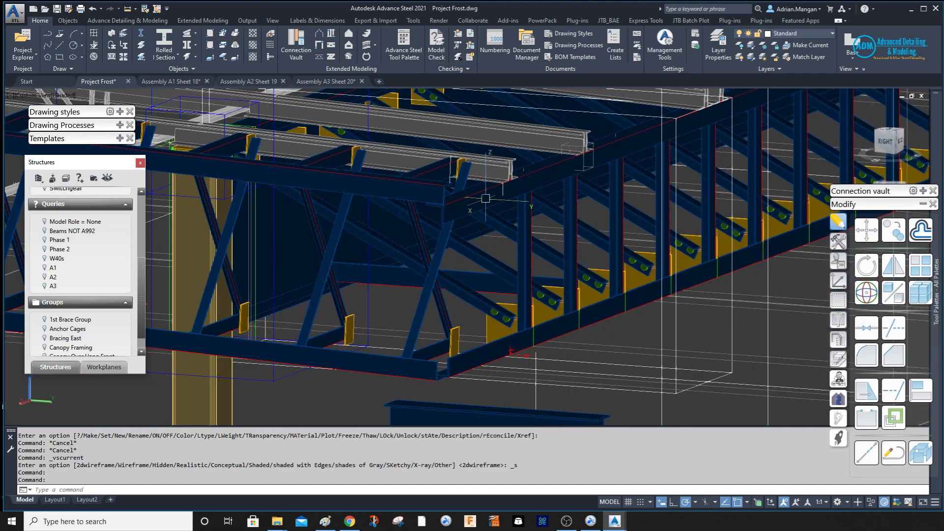
# Switch to the Right view and examine the sloping roof truss and its overhang beyond the outer column
pyautogui.click(884, 142)
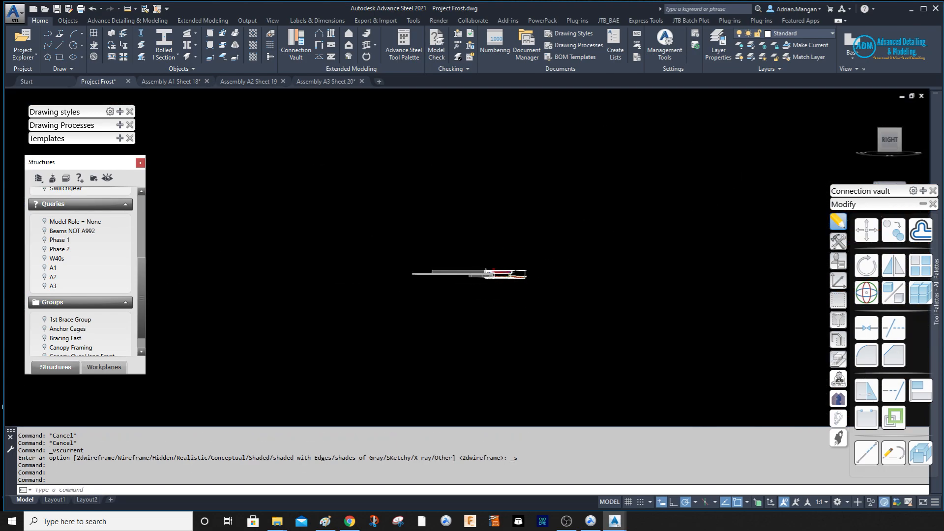
pyautogui.scroll(2, 515, 274)
pyautogui.scroll(2, 513, 274)
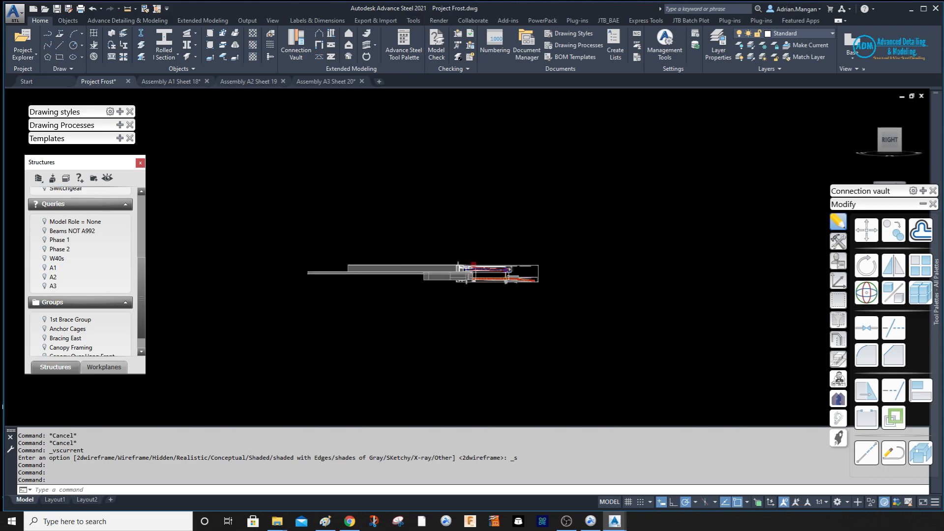
pyautogui.scroll(2, 513, 274)
pyautogui.scroll(1, 496, 274)
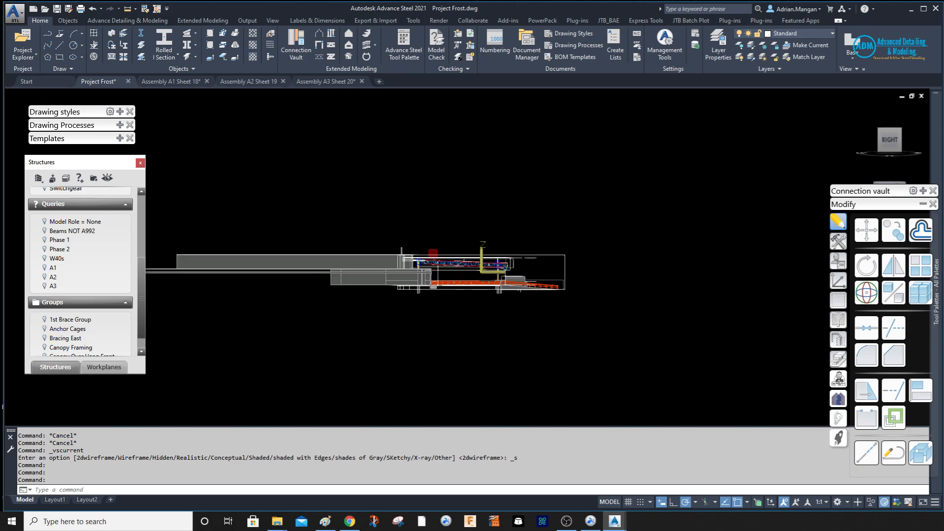
pyautogui.scroll(2, 515, 275)
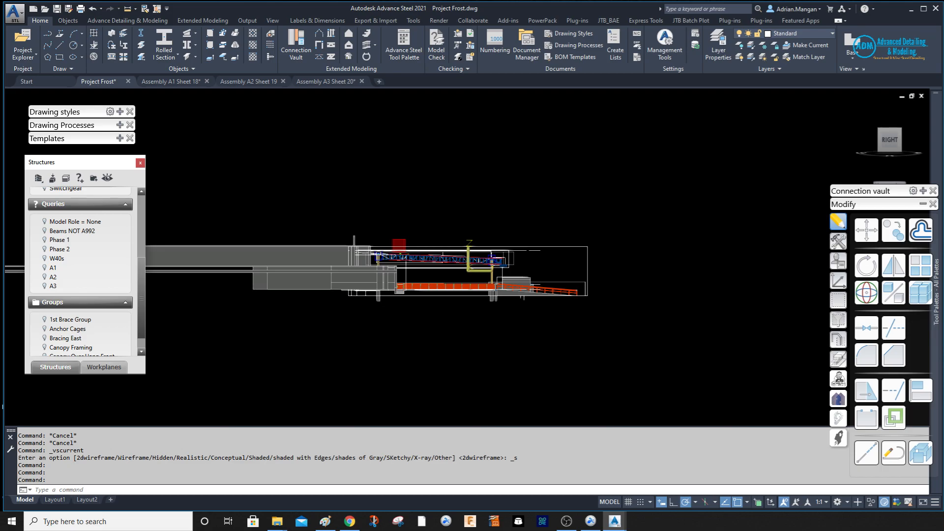
pyautogui.scroll(2, 516, 274)
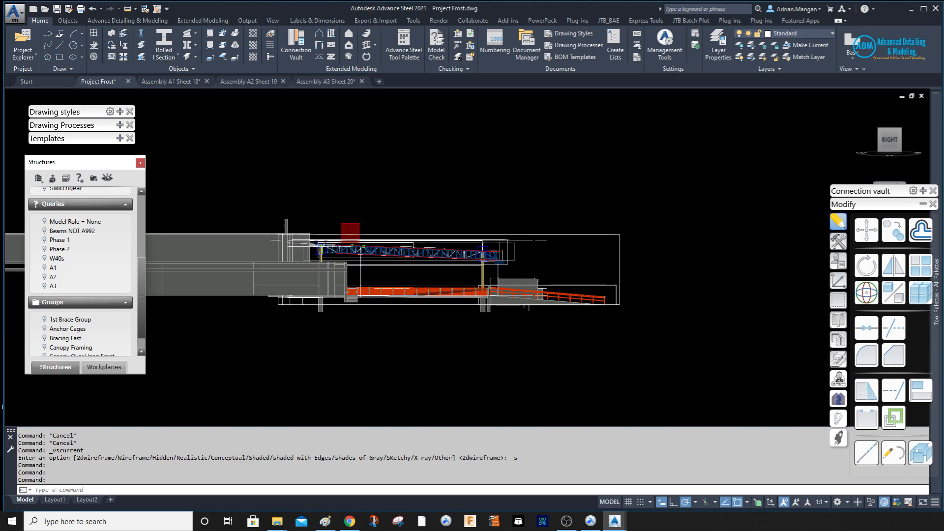
pyautogui.scroll(2, 468, 245)
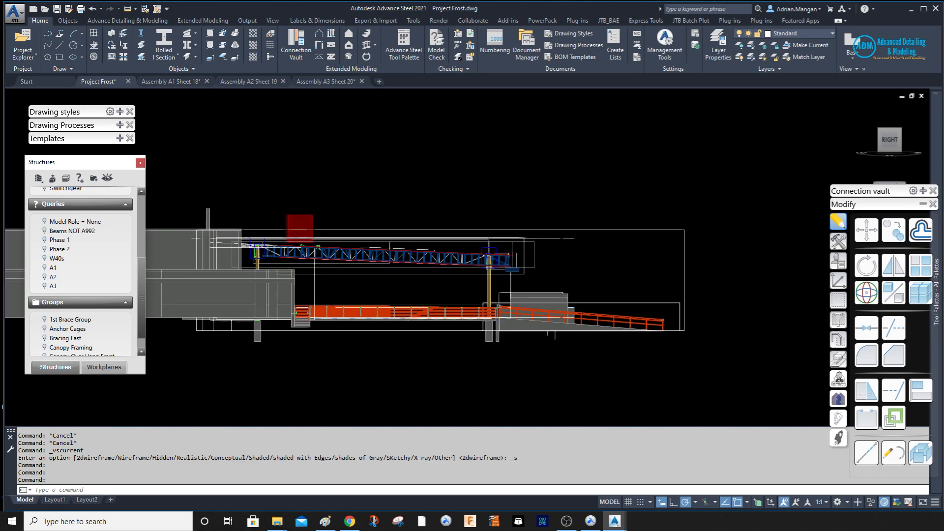
pyautogui.scroll(2, 470, 243)
pyautogui.scroll(2, 468, 226)
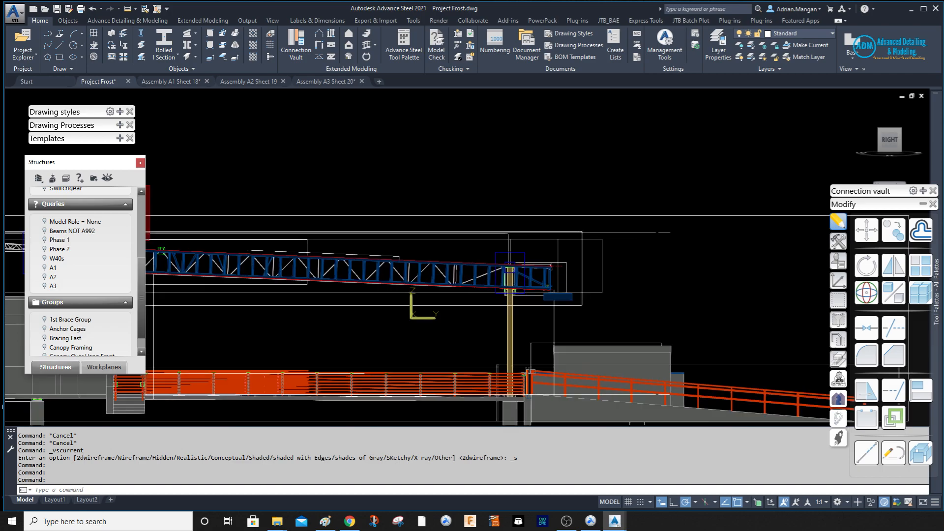
pyautogui.scroll(2, 470, 247)
pyautogui.moveTo(615, 257); pyautogui.dragTo(585, 182, button='middle')
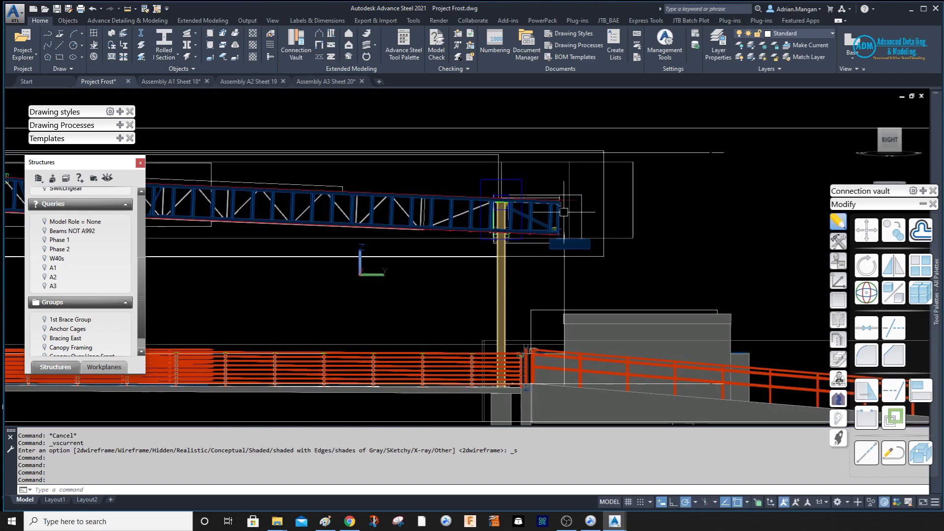
# Inspect the top chord and vertical members at the outer end of the truss overhang, including the end connection
pyautogui.scroll(5, 528, 202)
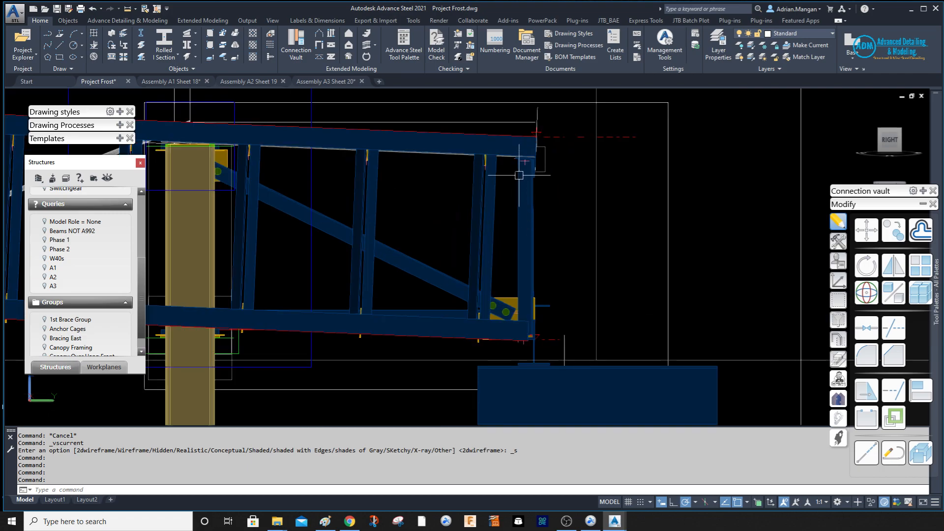
pyautogui.moveTo(520, 176); pyautogui.dragTo(608, 175, button='middle')
pyautogui.scroll(2, 627, 172)
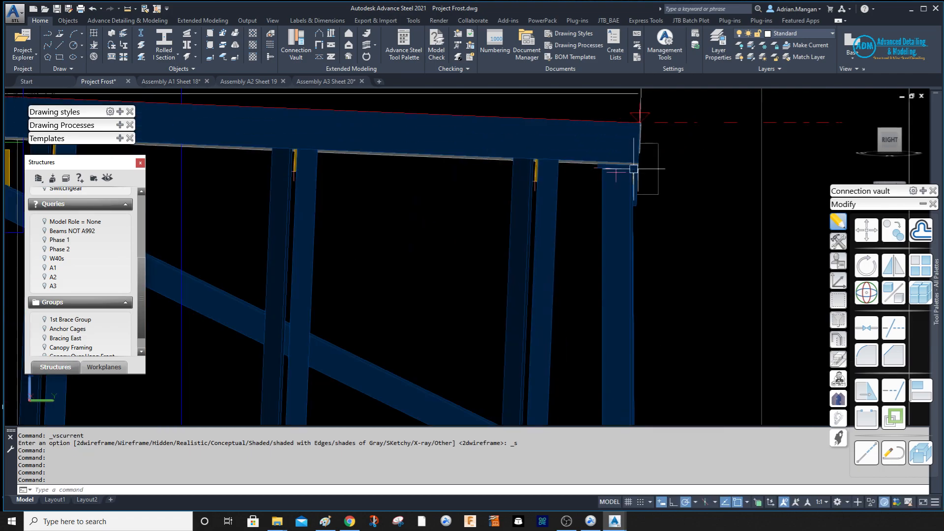
pyautogui.scroll(2, 634, 168)
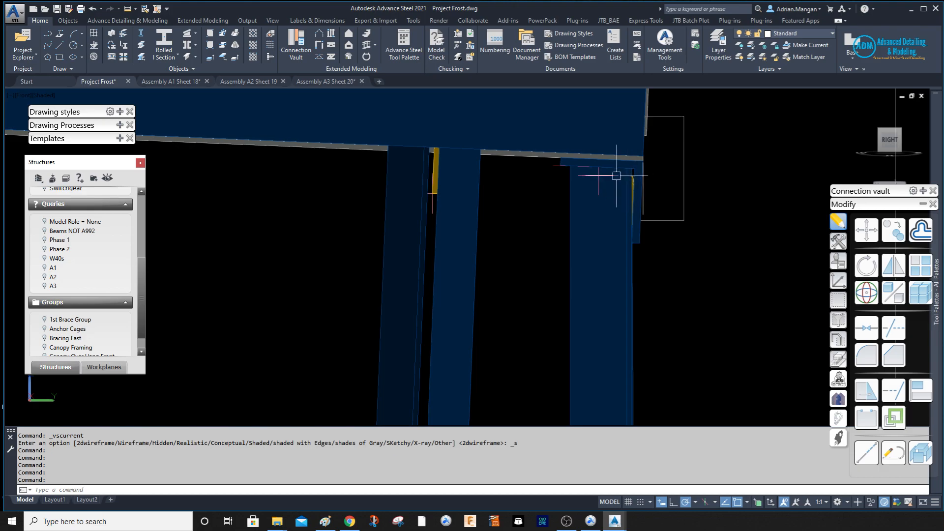
pyautogui.scroll(-2, 651, 182)
pyautogui.scroll(-2, 630, 181)
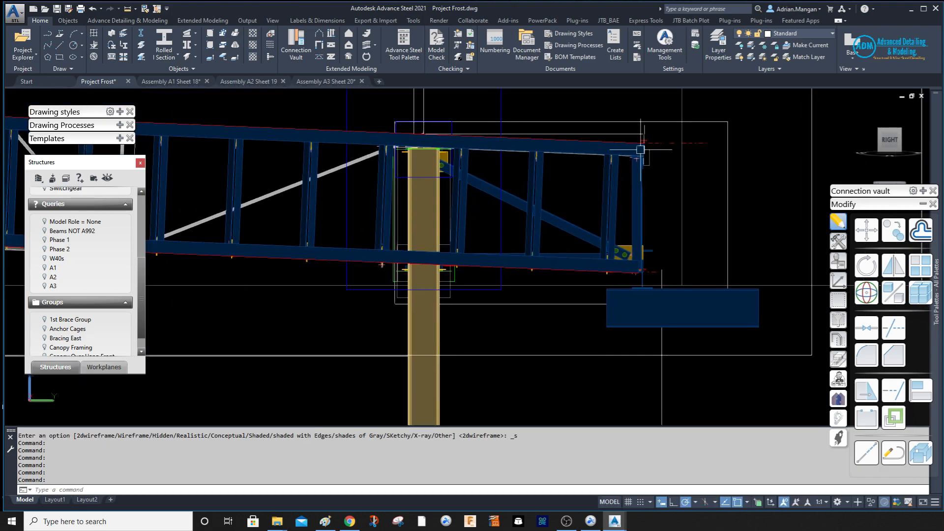
pyautogui.scroll(1, 630, 146)
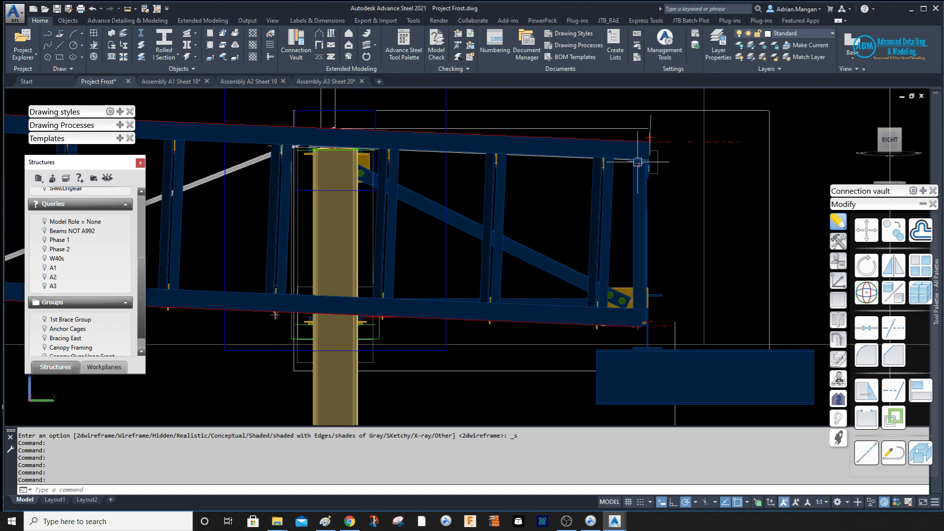
pyautogui.scroll(-2, 639, 168)
pyautogui.scroll(-1, 643, 158)
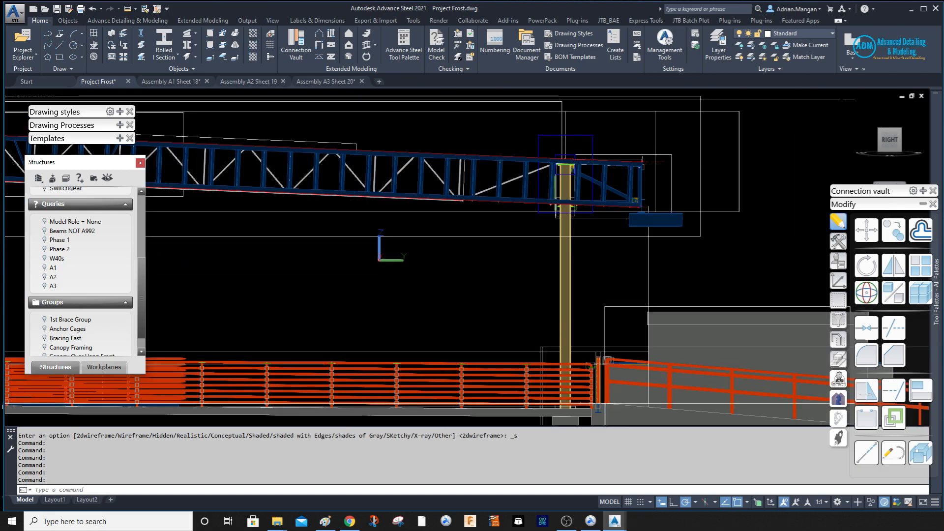
pyautogui.scroll(-2, 643, 162)
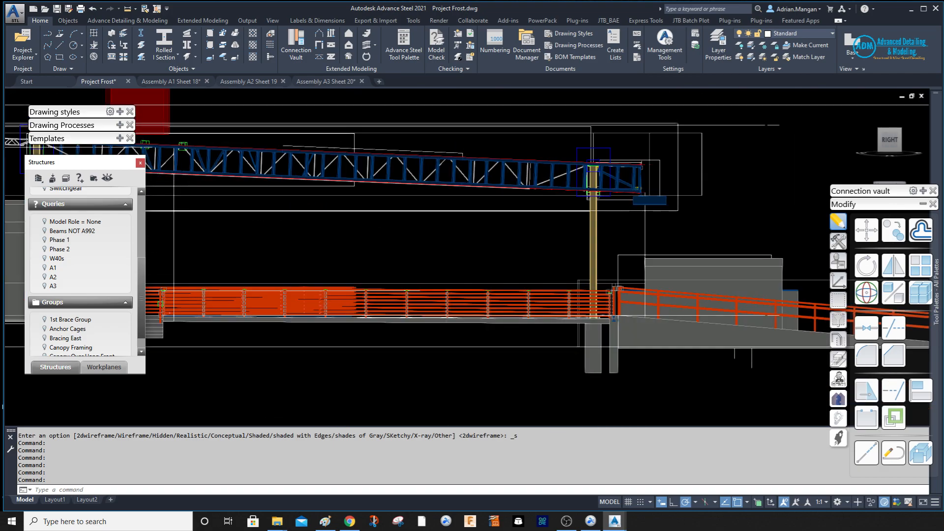
pyautogui.scroll(-1, 640, 164)
# Return to a 3D view of the roof and execute the saved queries A1, A2 and A3 in turn
pyautogui.keyDown('shift'); pyautogui.moveTo(669, 161); pyautogui.dragTo(635, 177, button='middle'); pyautogui.keyUp('shift')
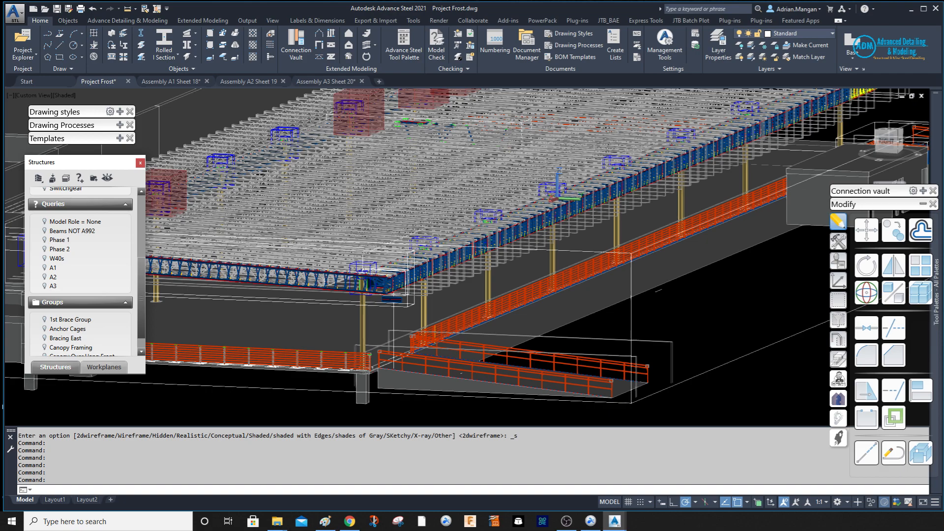
pyautogui.moveTo(644, 186); pyautogui.dragTo(586, 220, button='middle')
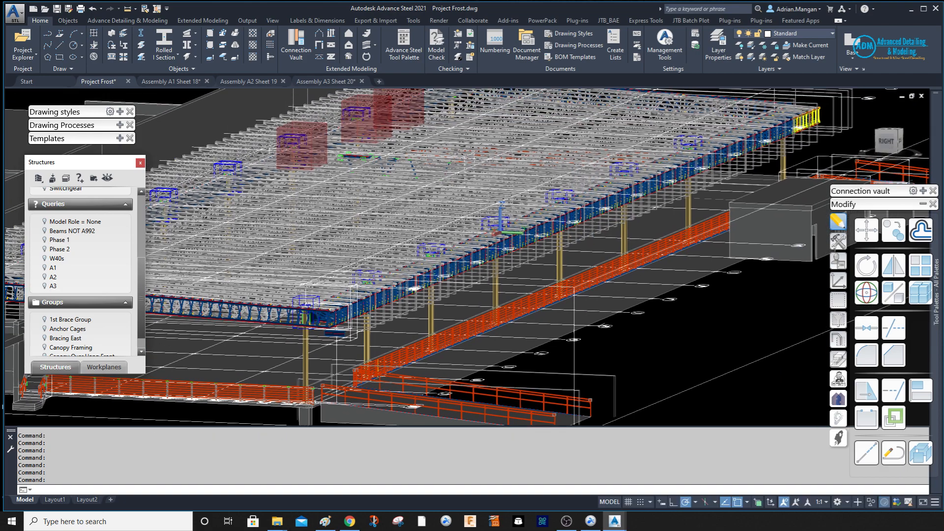
pyautogui.rightClick(51, 269)
pyautogui.click(61, 274)
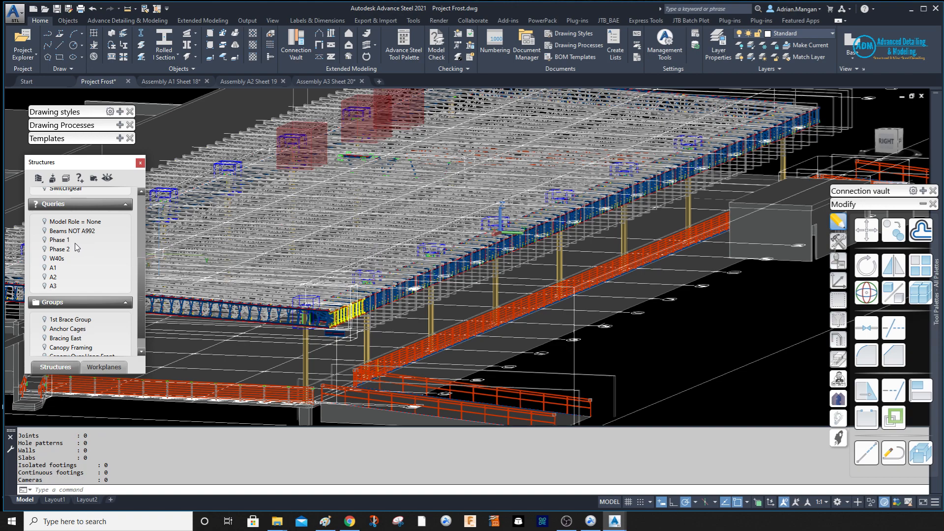
pyautogui.rightClick(52, 277)
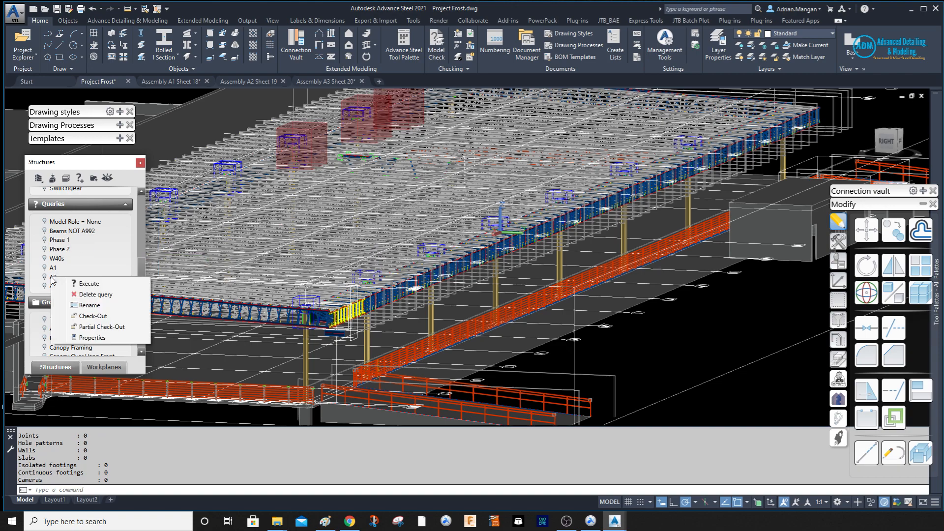
pyautogui.click(89, 284)
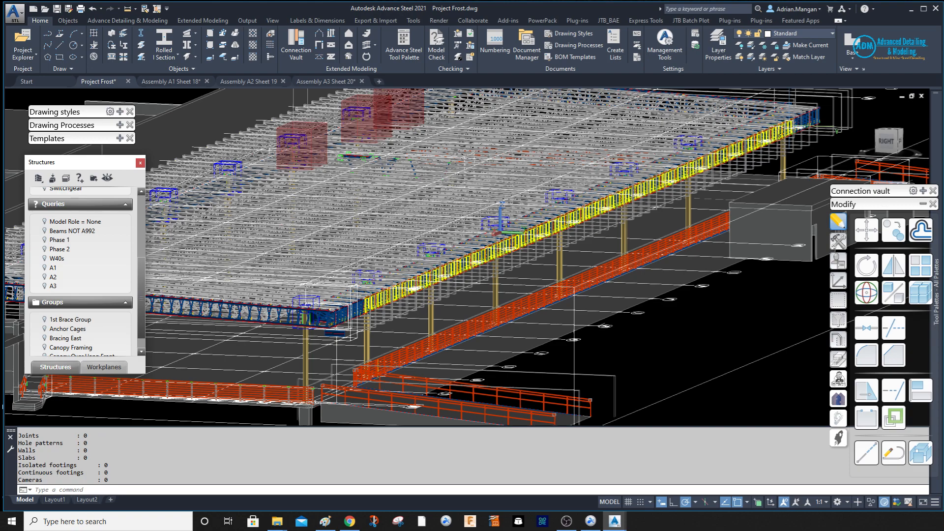
pyautogui.rightClick(54, 288)
pyautogui.click(71, 294)
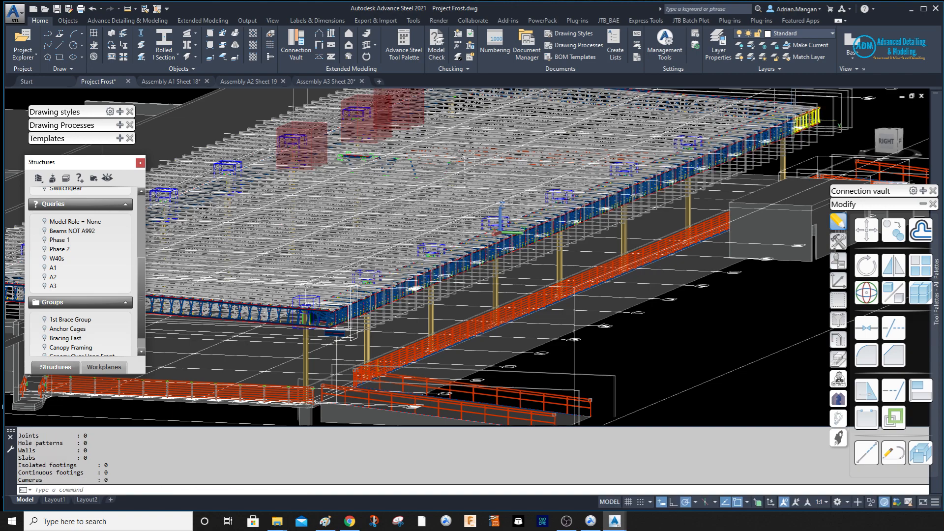
# Look through the Assembly A1 Sheet 18, A2 Sheet 19 and A3 Sheet 20 drawings, returning to the A2 sheet
pyautogui.click(165, 85)
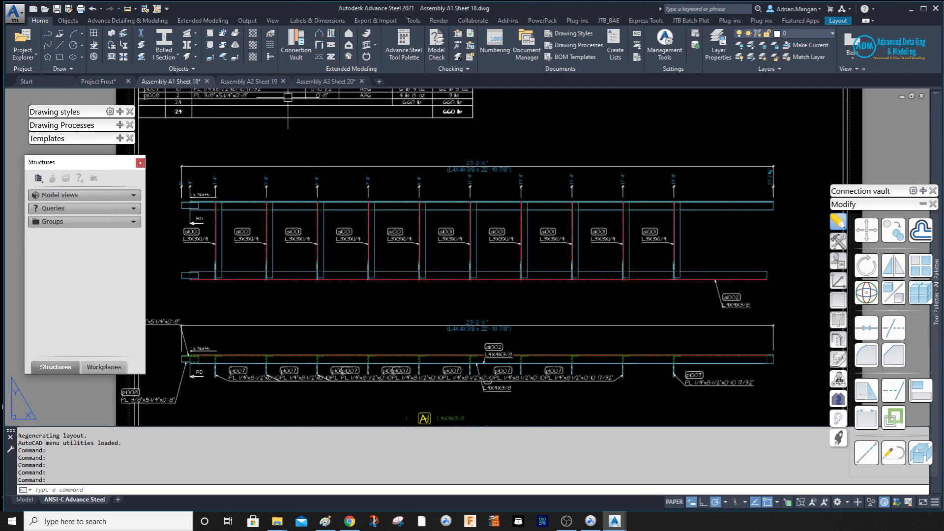
pyautogui.click(261, 83)
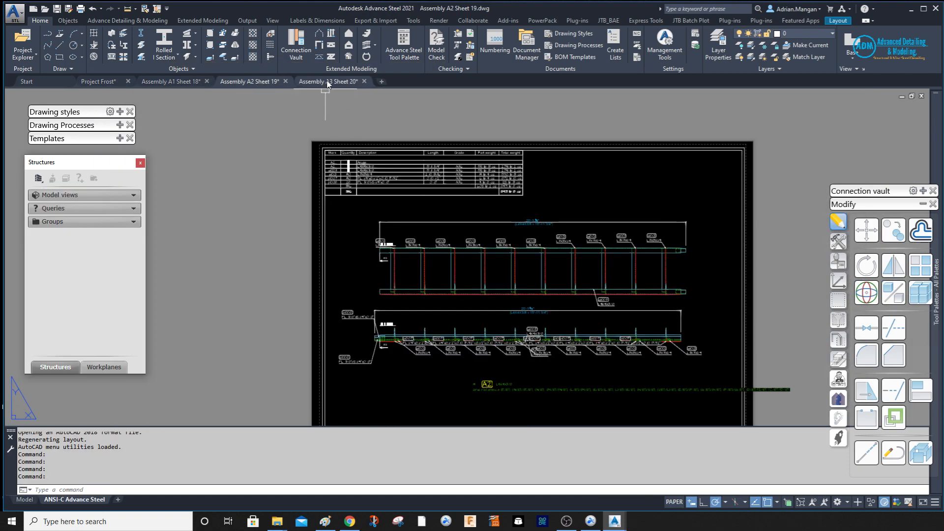
pyautogui.click(325, 81)
pyautogui.click(269, 82)
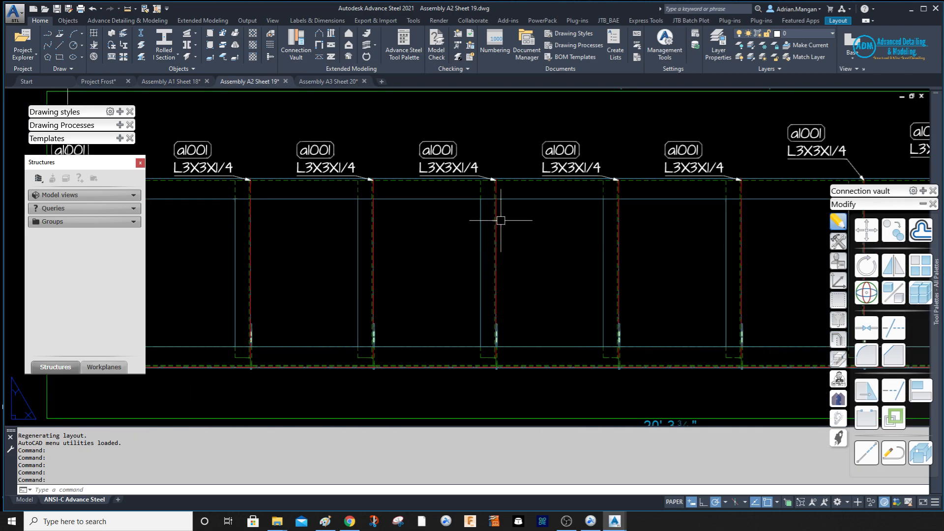
# Flip the upper assembly view on the A2 sheet by changing its orientation in the view properties, keeping the scale at 3/4"=1'-0"
pyautogui.scroll(-5, 495, 184)
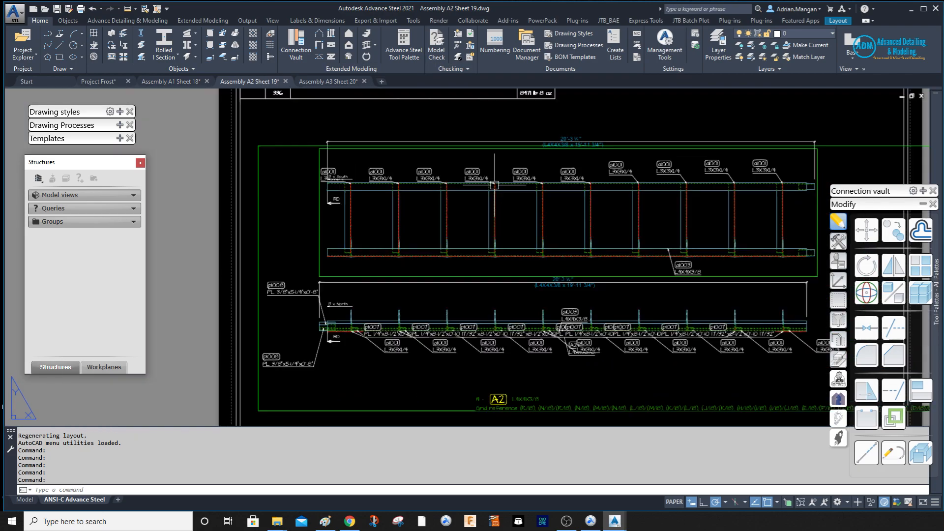
pyautogui.scroll(5, 513, 249)
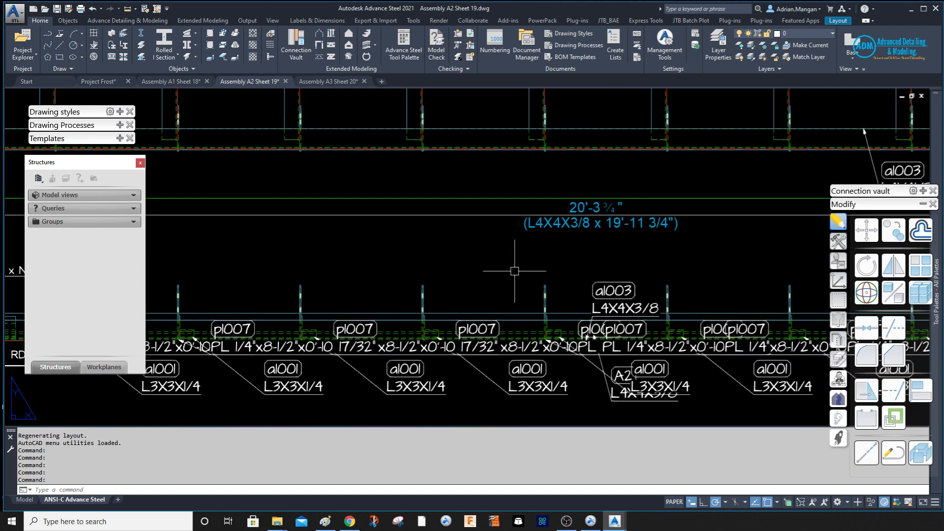
pyautogui.moveTo(542, 163); pyautogui.dragTo(523, 241, button='middle')
pyautogui.scroll(-4, 516, 236)
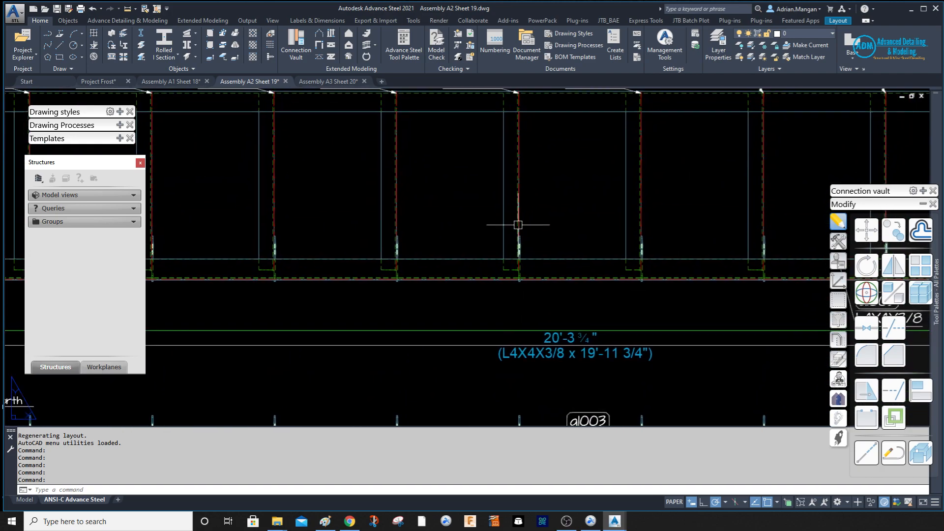
pyautogui.scroll(-3, 609, 173)
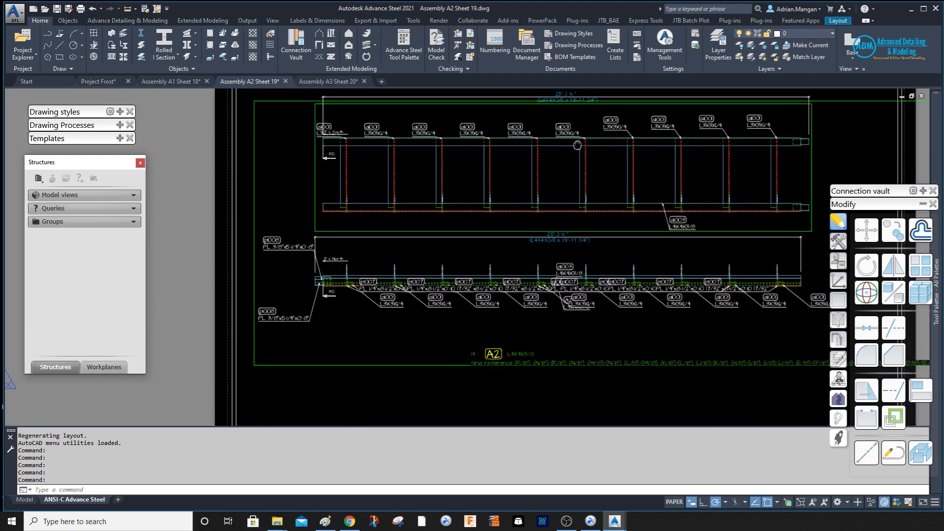
pyautogui.doubleClick(777, 234)
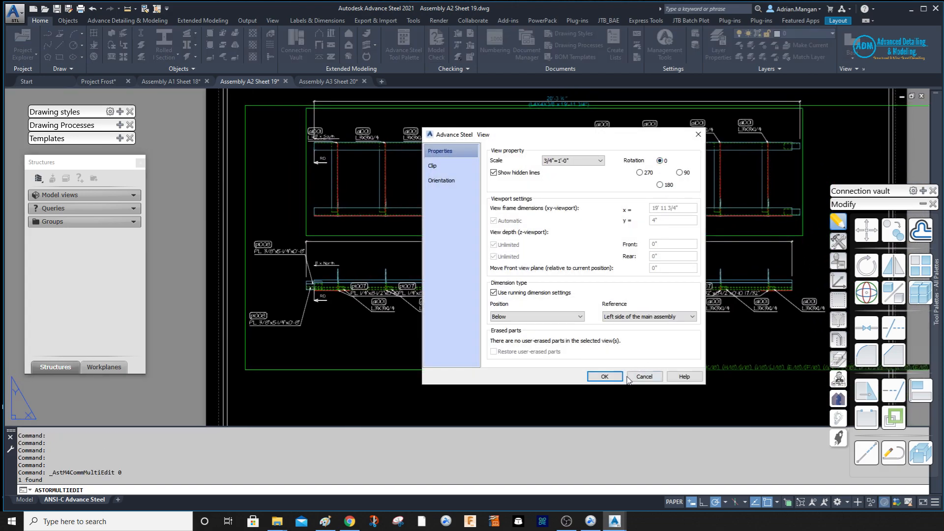
pyautogui.click(605, 377)
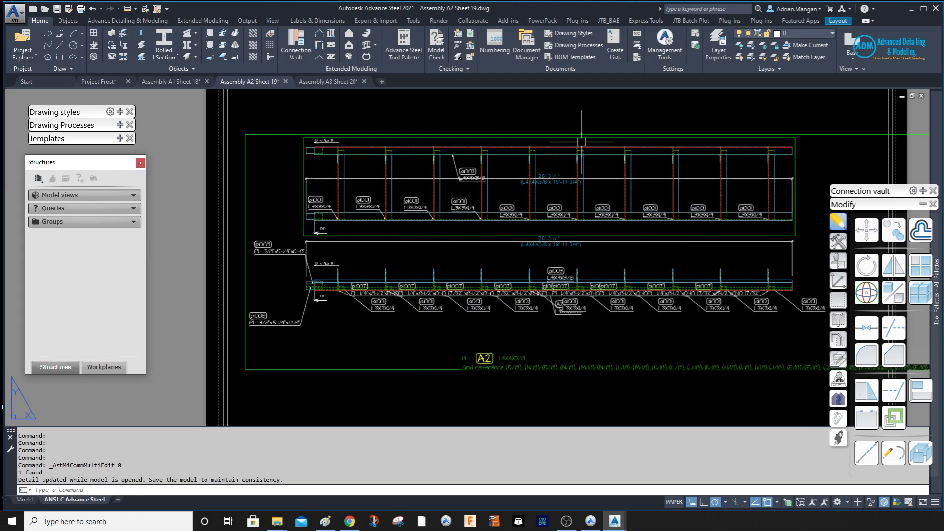
# Move the overall length dimension of the upper A2 view out of the framing to just above the view
pyautogui.scroll(3, 546, 150)
pyautogui.scroll(-3, 489, 135)
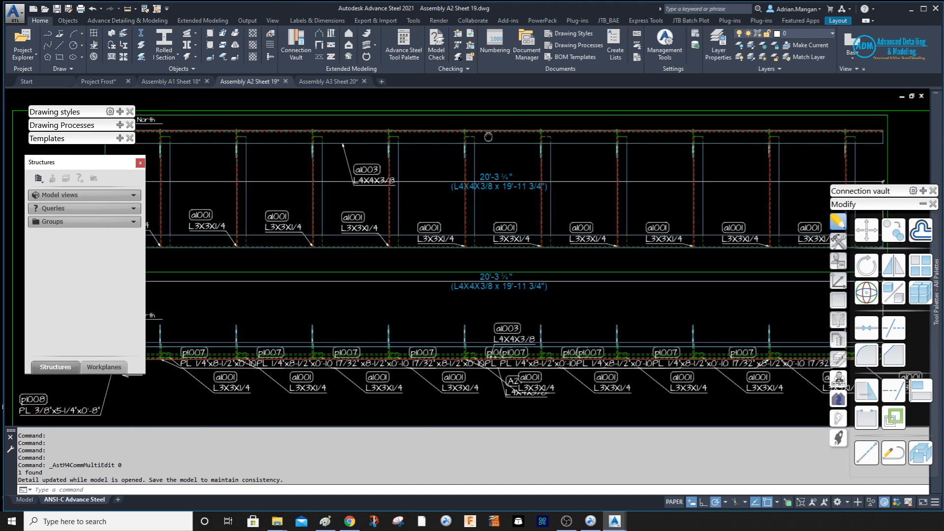
pyautogui.click(491, 164)
pyautogui.moveTo(289, 157); pyautogui.dragTo(390, 188, button='middle')
pyautogui.click(349, 195)
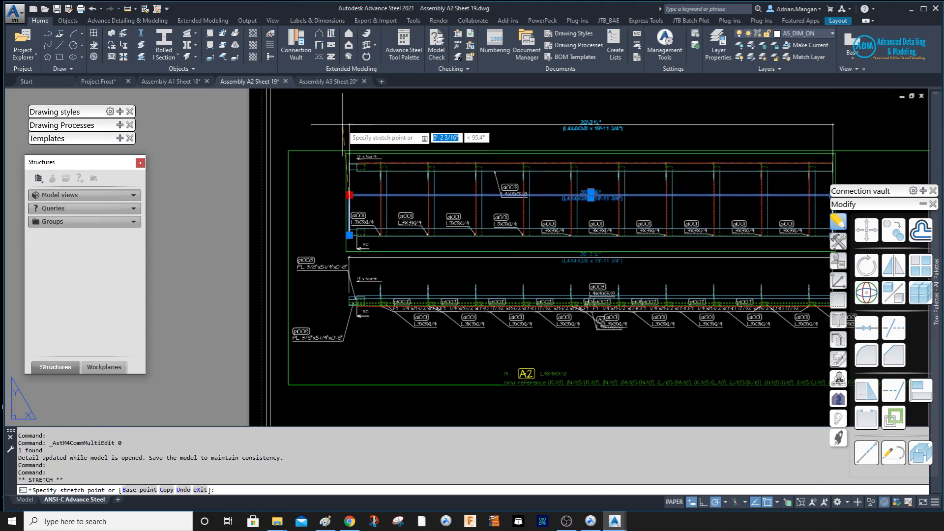
pyautogui.press('Escape')
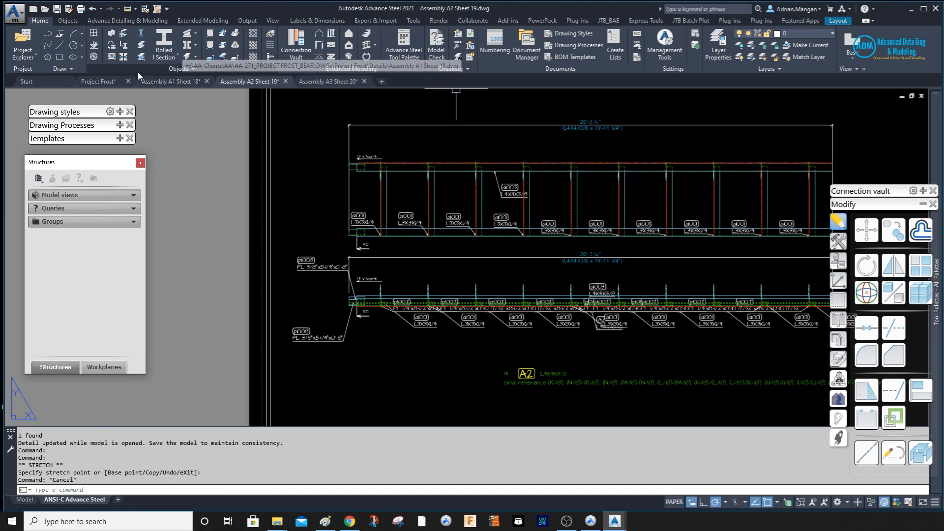
# Return to the Project Frost model and rotate the UCS about its X axis
pyautogui.click(101, 81)
pyautogui.scroll(3, 502, 211)
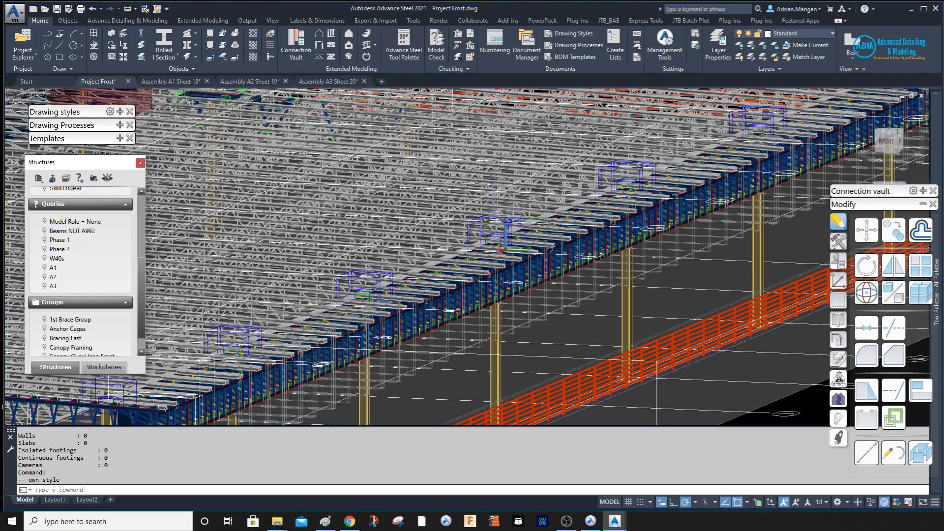
pyautogui.scroll(-6, 527, 237)
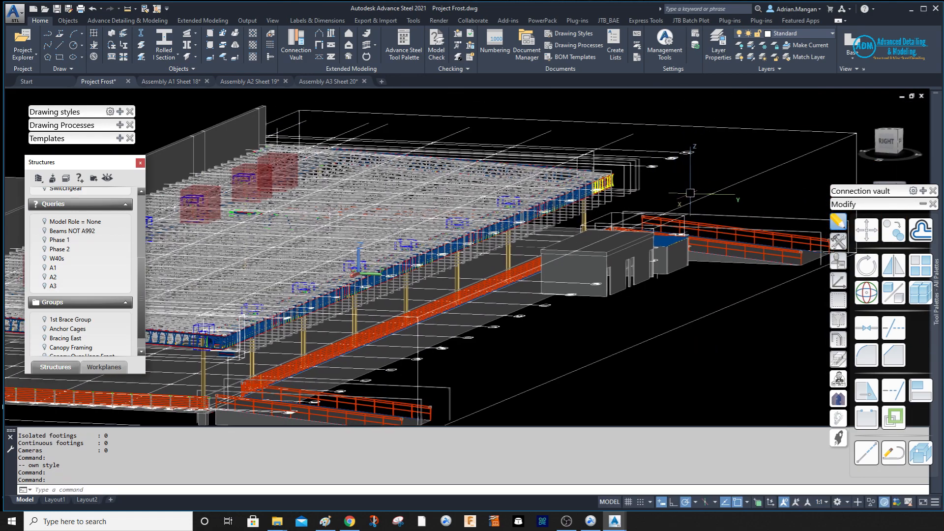
pyautogui.click(839, 281)
pyautogui.click(866, 363)
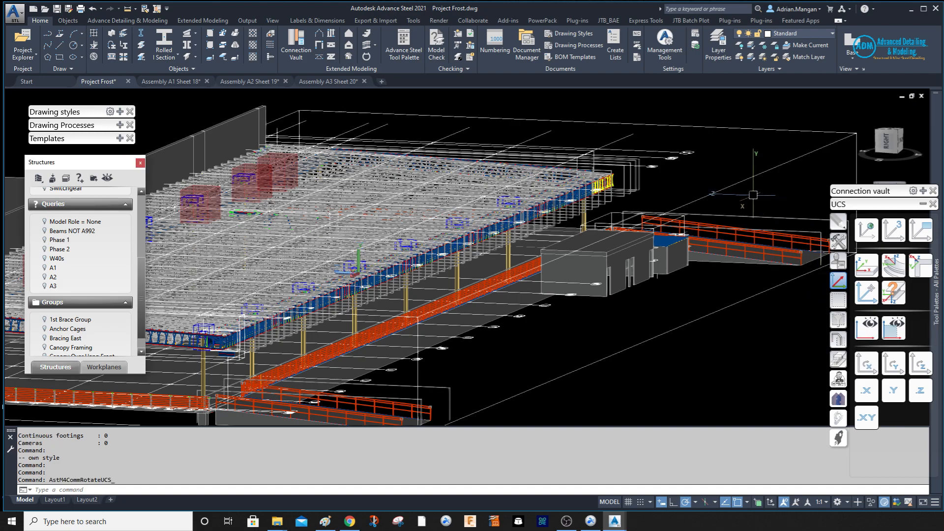
pyautogui.moveTo(745, 189); pyautogui.dragTo(774, 168, button='middle')
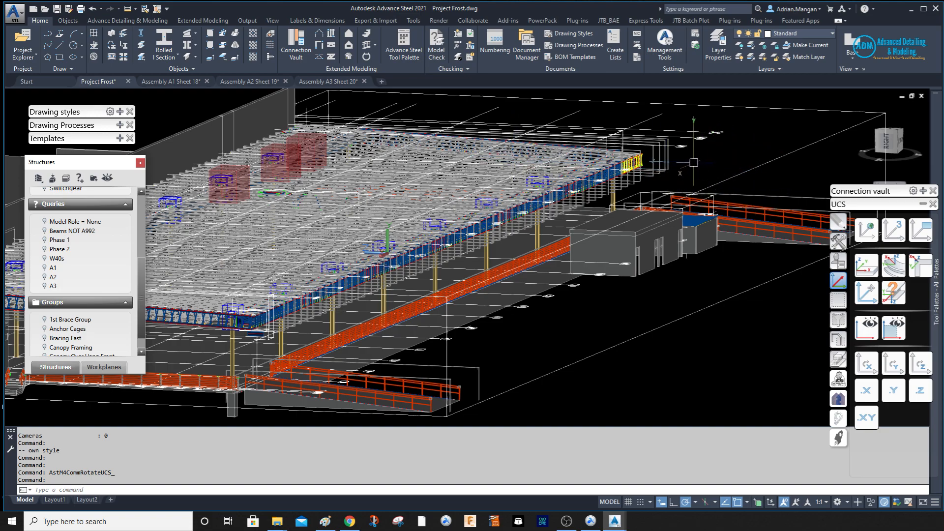
# Compare the yellow end framing at the roof overhang with the upper view on the Assembly A2 sheet
pyautogui.scroll(5, 639, 173)
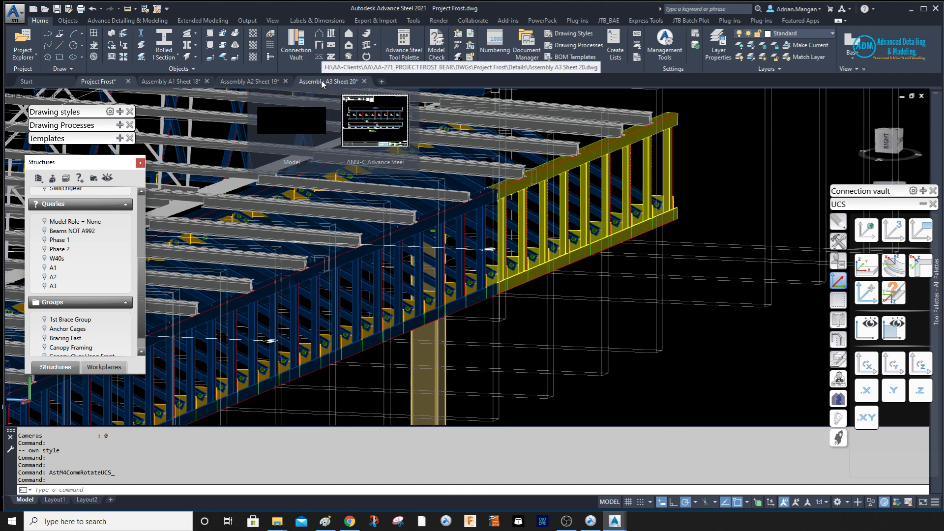
pyautogui.click(251, 81)
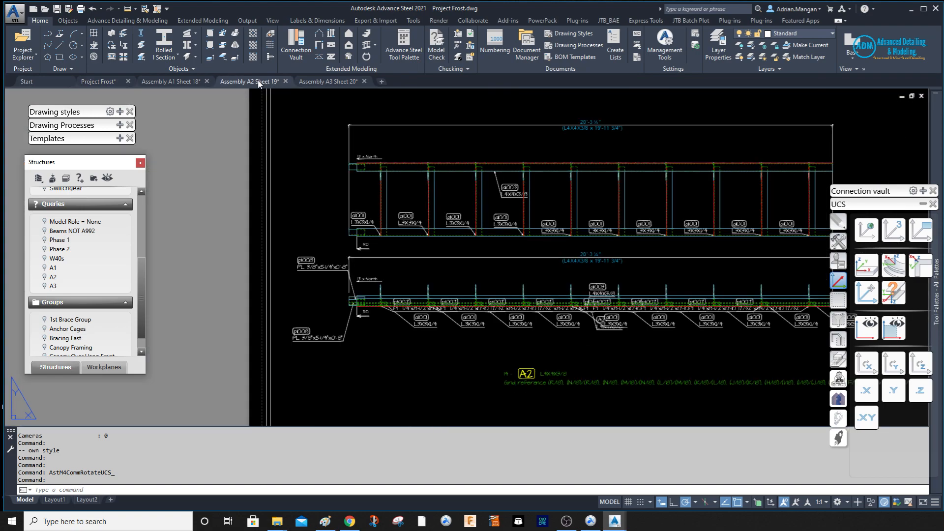
pyautogui.scroll(2, 356, 164)
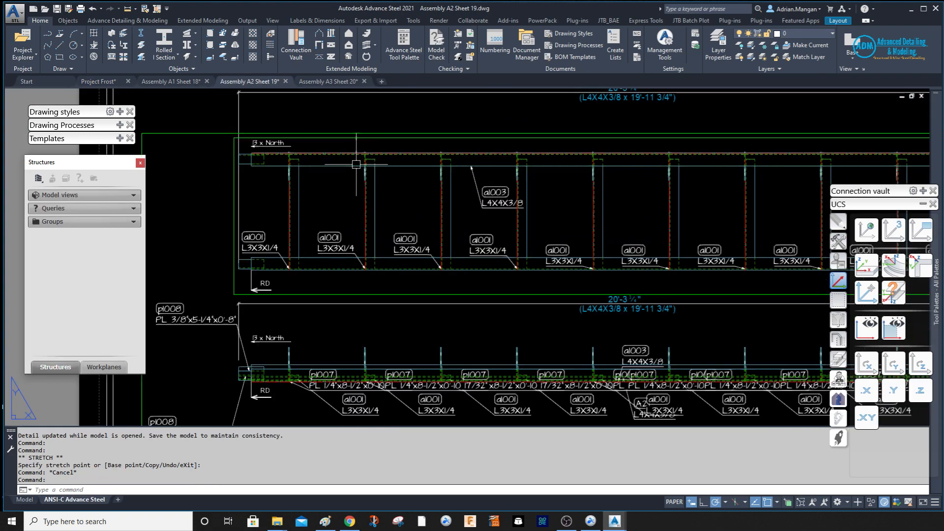
# Open the Assembly A1 sheet and examine where the vertical angles meet the bottom chord in the upper view
pyautogui.click(171, 81)
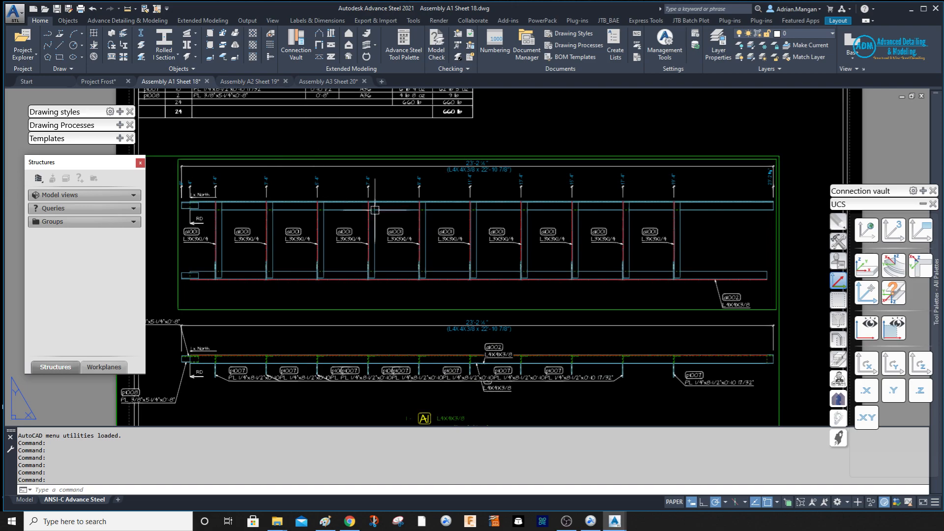
pyautogui.moveTo(455, 186); pyautogui.dragTo(457, 183, button='middle')
pyautogui.scroll(3, 458, 181)
pyautogui.scroll(-2, 487, 156)
pyautogui.moveTo(450, 232); pyautogui.dragTo(472, 181, button='middle')
pyautogui.scroll(2, 472, 181)
pyautogui.scroll(3, 485, 210)
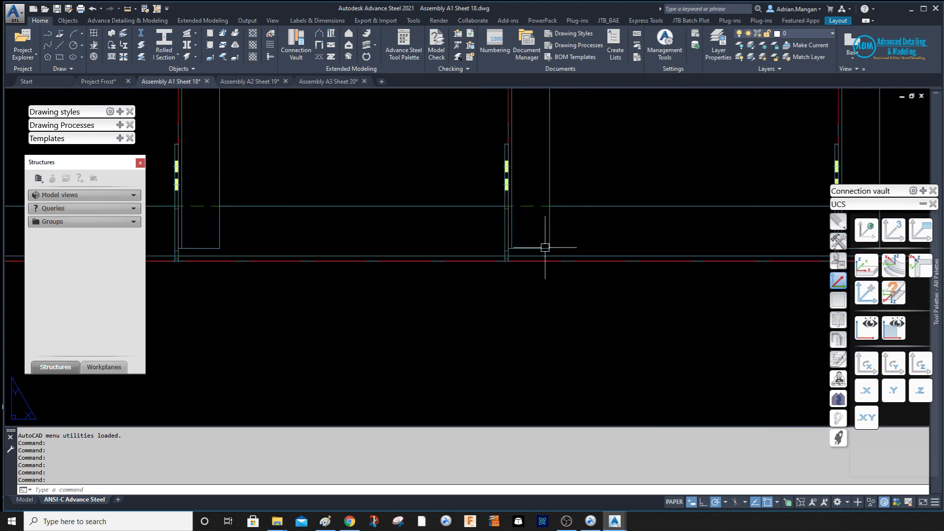
pyautogui.scroll(-3, 553, 171)
# Examine the top chord and the a1001 vertical angles in the upper view of the A1 sheet
pyautogui.scroll(-3, 521, 215)
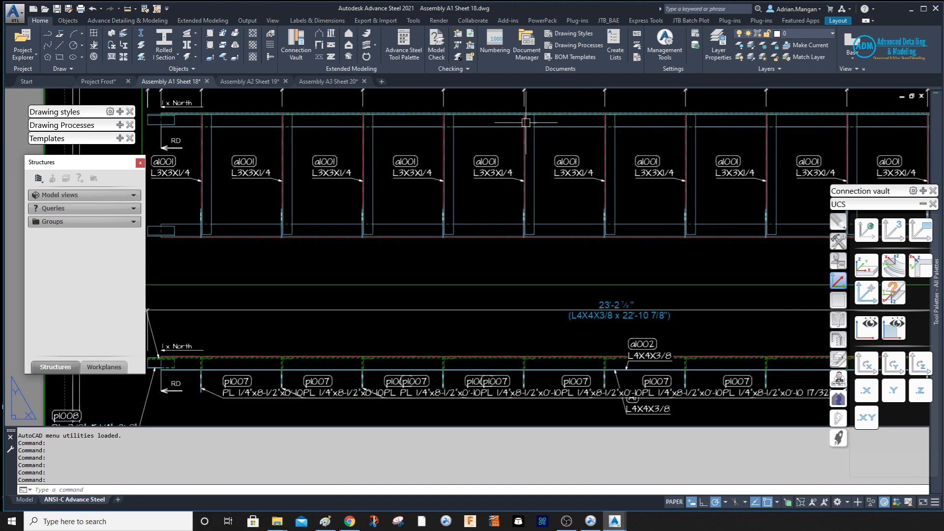
pyautogui.scroll(4, 526, 117)
pyautogui.scroll(3, 525, 111)
pyautogui.scroll(-3, 506, 105)
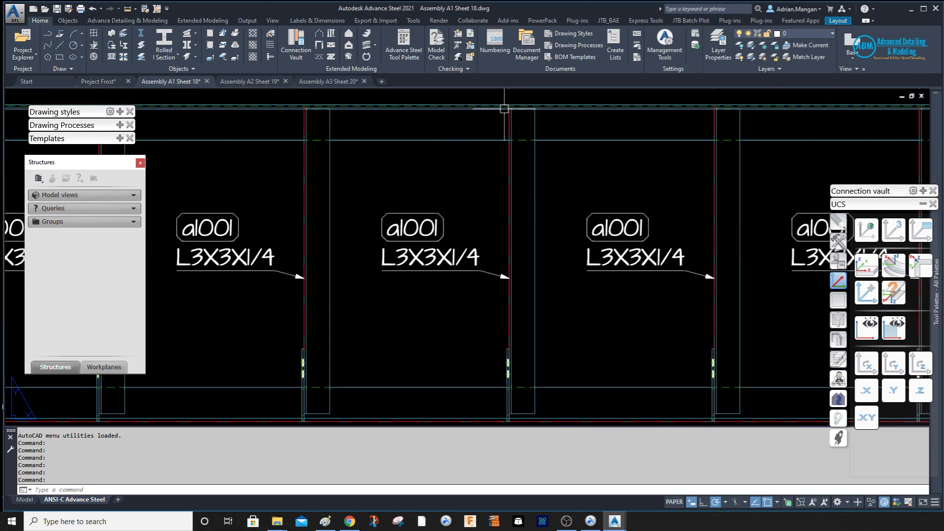
pyautogui.scroll(-5, 516, 133)
pyautogui.press('Escape')
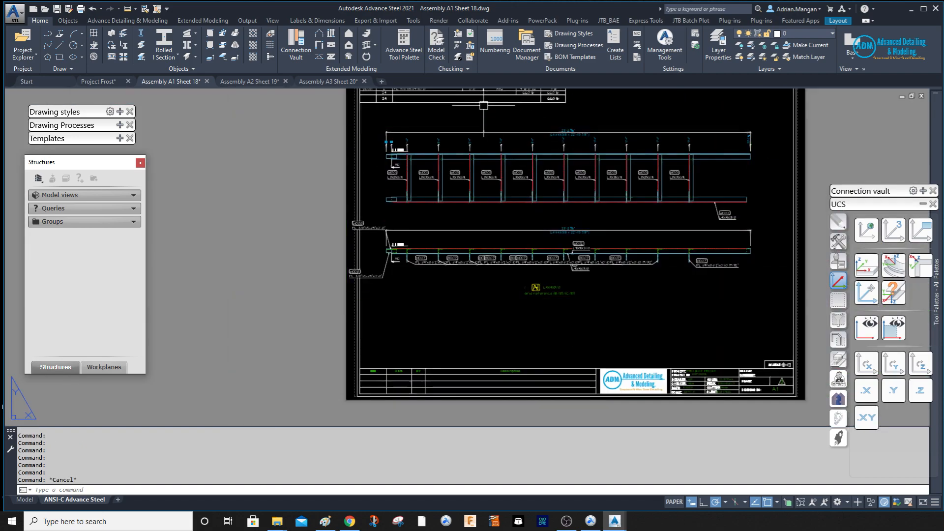
# Switch to the Assembly A3 sheet and examine the a1001 vertical angles along the top chord of its upper view
pyautogui.click(345, 81)
pyautogui.scroll(5, 574, 197)
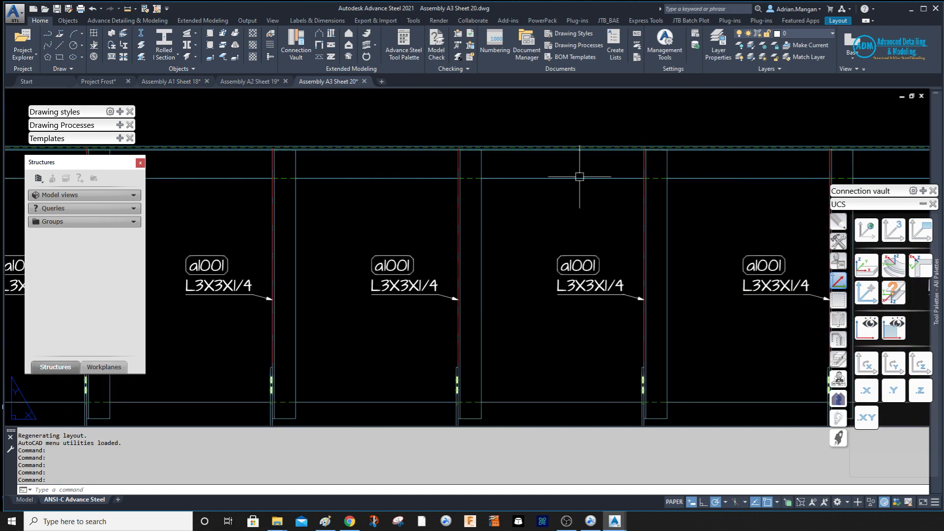
pyautogui.scroll(-5, 555, 148)
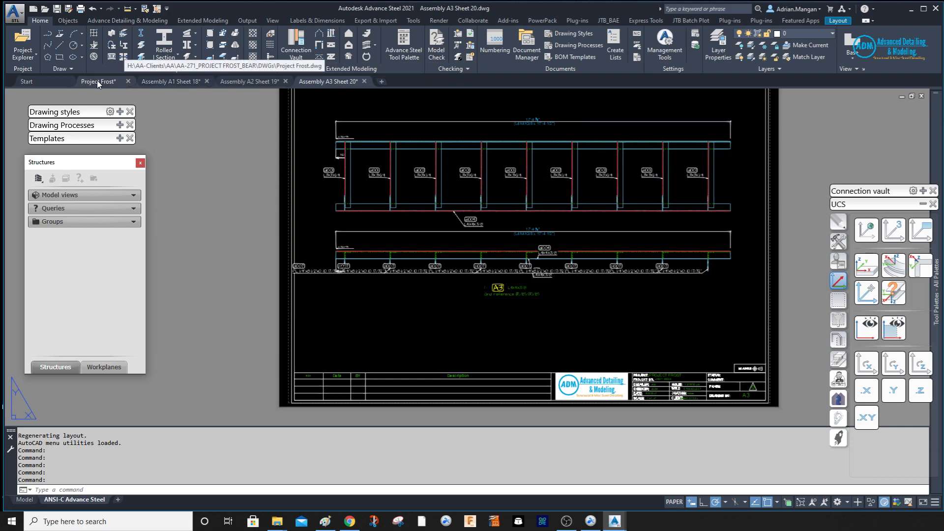
# Return to the Project Frost model and inspect the yellow edge framing at the end of the roof overhang
pyautogui.click(120, 82)
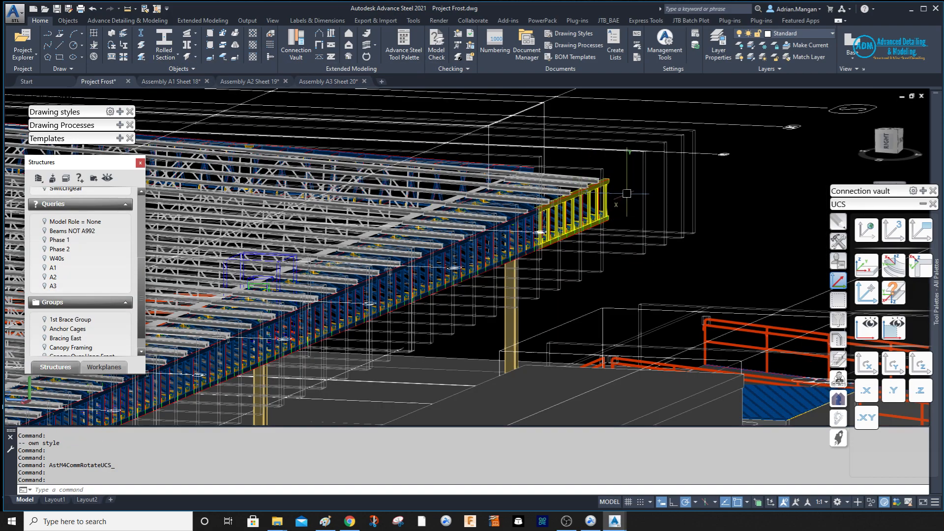
pyautogui.scroll(5, 606, 207)
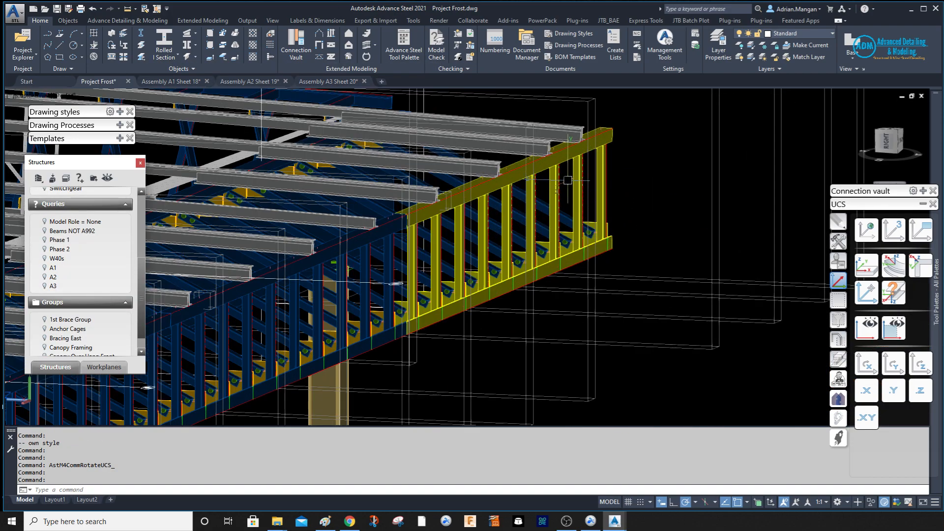
pyautogui.click(539, 167)
pyautogui.press('Escape')
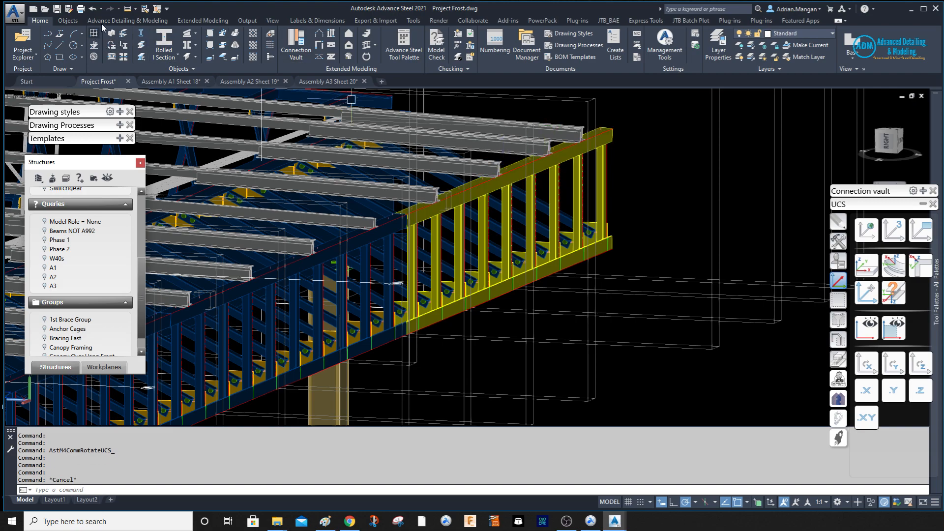
# Try setting the bottom chord of the yellow end framing as the main part of its assembly
pyautogui.click(248, 20)
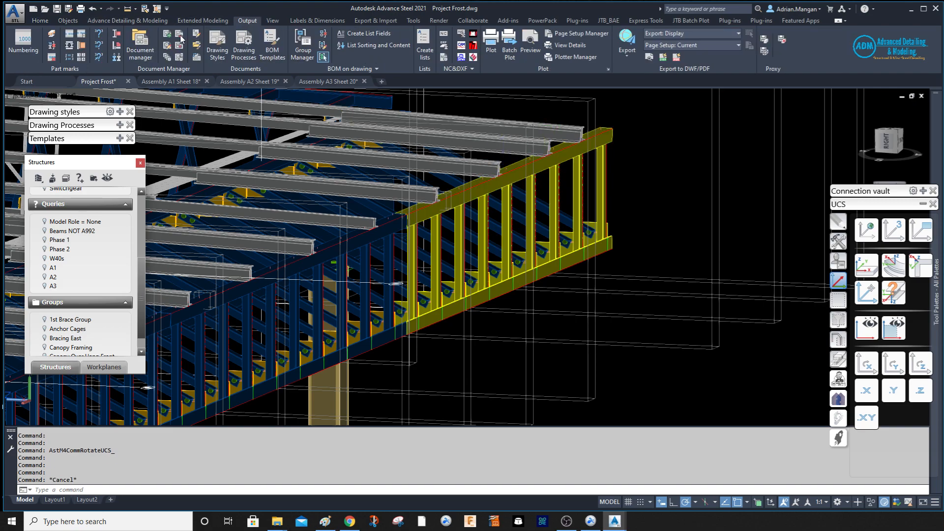
pyautogui.click(83, 48)
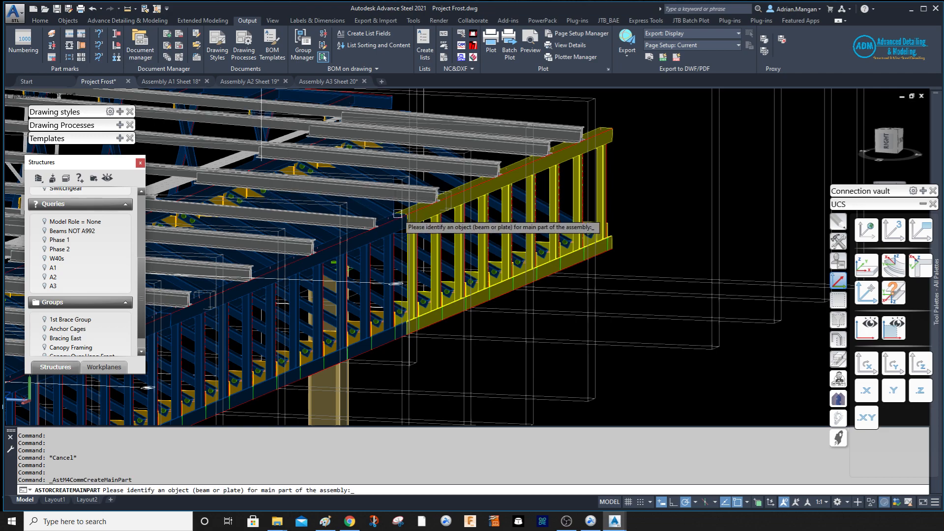
pyautogui.click(551, 269)
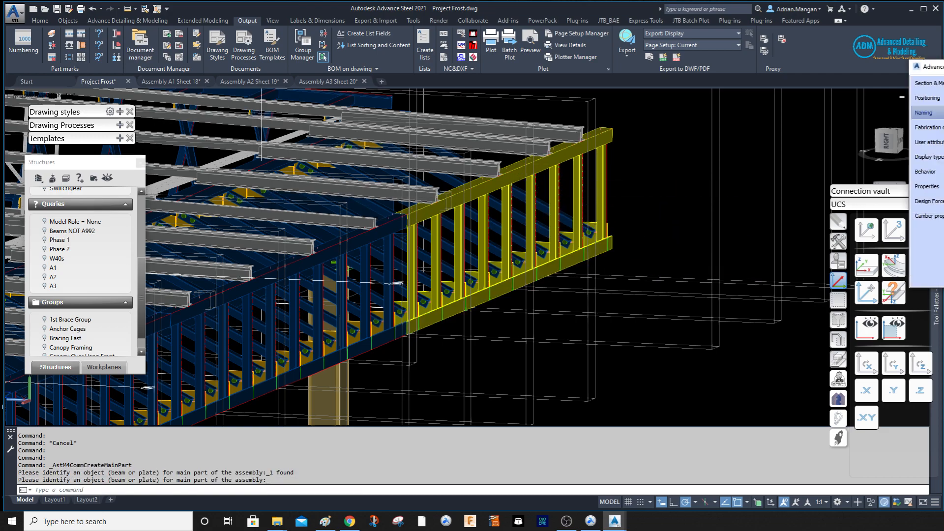
pyautogui.press('Escape')
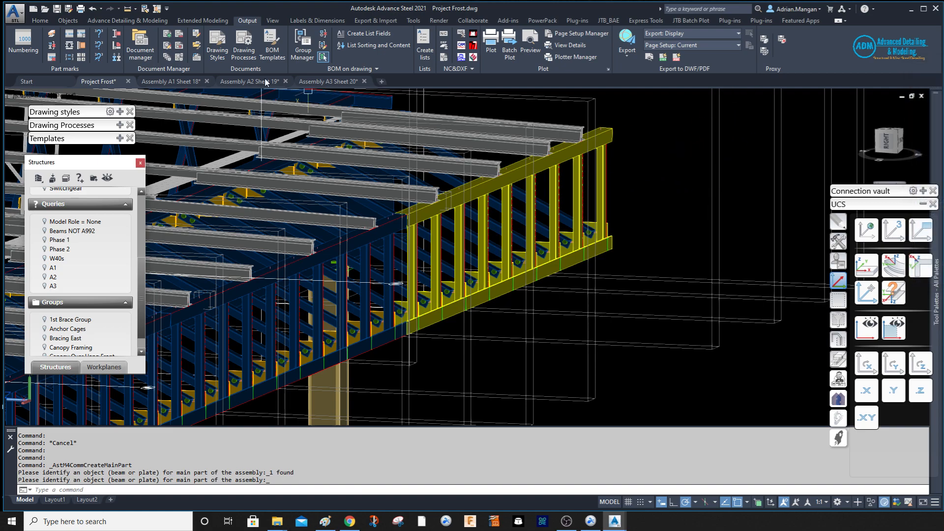
# Undo the main part assignment on the yellow end framing along with the preceding view change
pyautogui.click(93, 9)
pyautogui.click(94, 9)
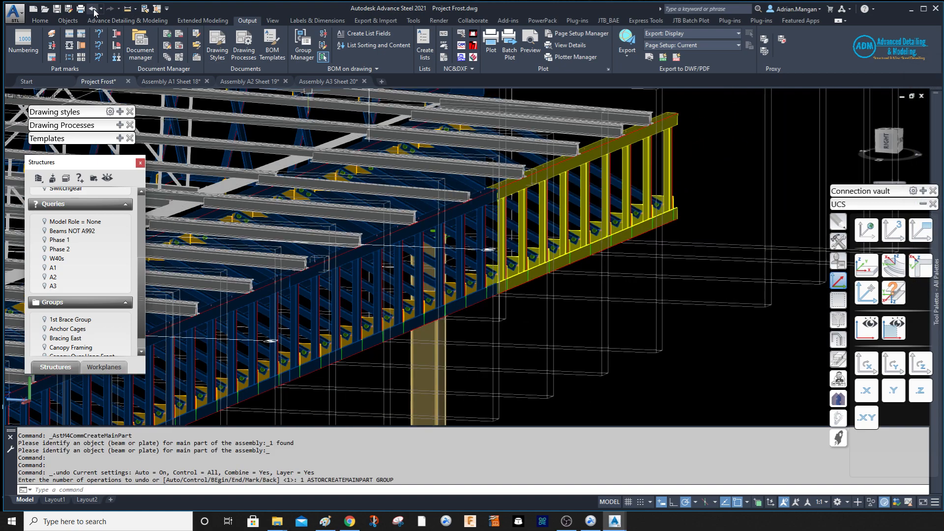
pyautogui.click(93, 9)
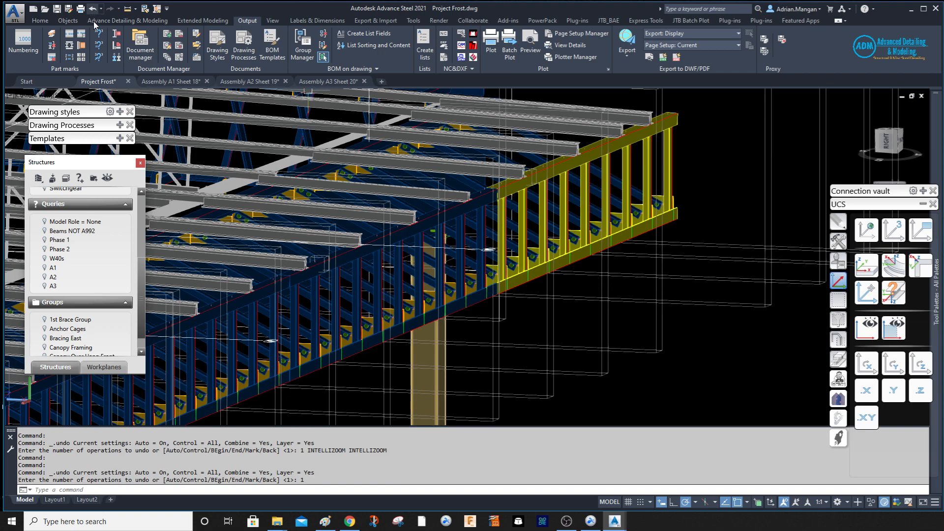
# Mark the main part and attached parts of the end framing assembly at the tip of the roof overhang
pyautogui.click(116, 32)
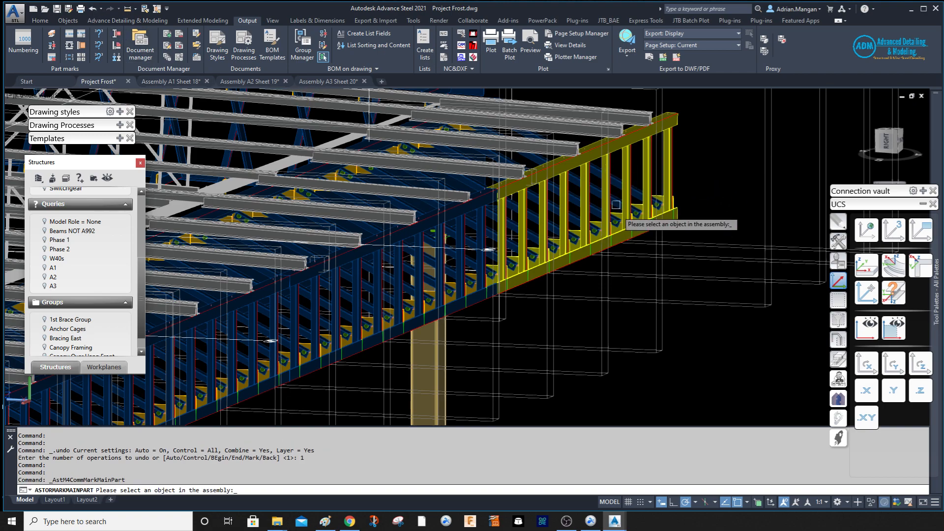
pyautogui.scroll(3, 642, 214)
pyautogui.click(669, 225)
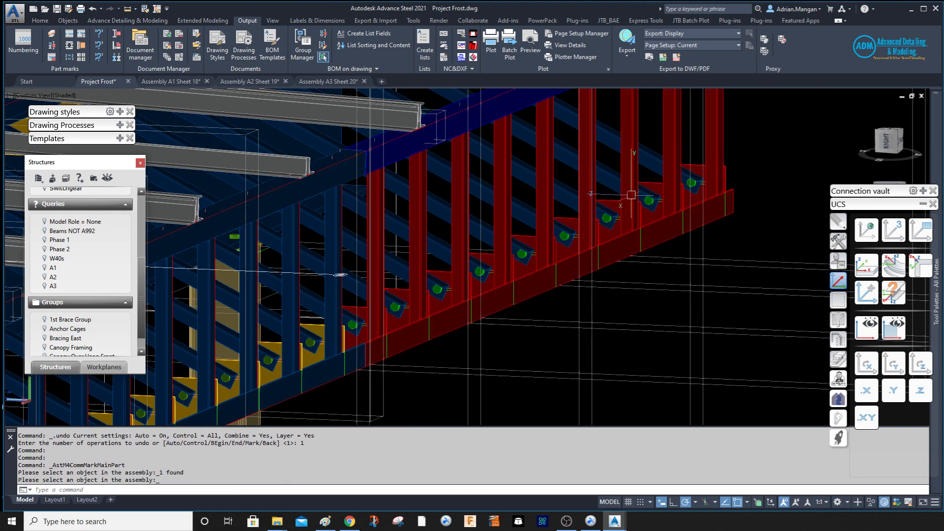
pyautogui.scroll(-2, 548, 263)
pyautogui.press('Return')
pyautogui.scroll(-2, 558, 119)
pyautogui.moveTo(559, 119); pyautogui.dragTo(686, 57, button='middle')
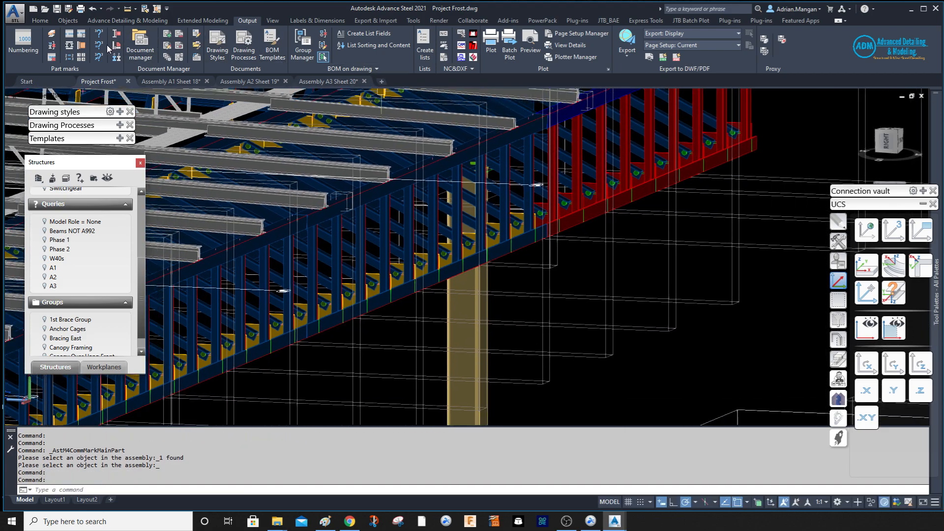
# Mark the main part of the neighbouring edge framing assembly and compare it with the rest of the roof edge
pyautogui.click(77, 56)
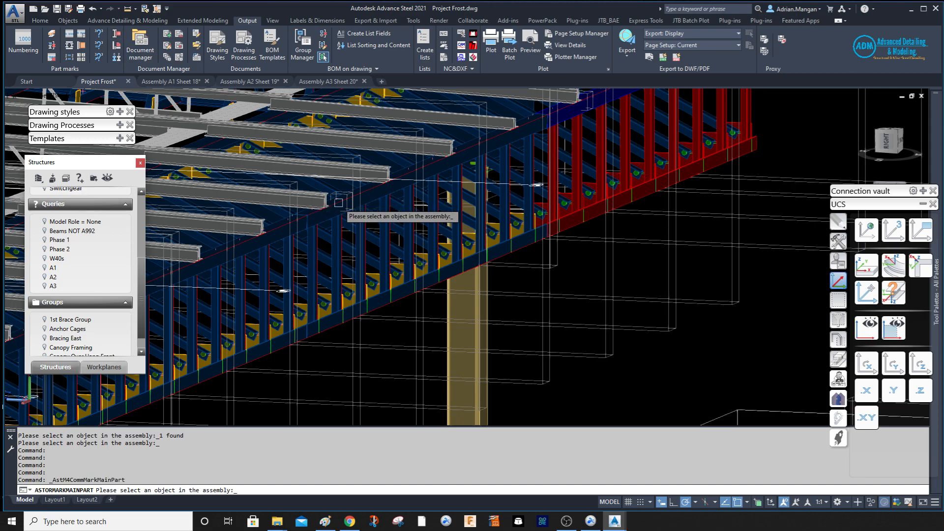
pyautogui.scroll(4, 468, 244)
pyautogui.click(519, 251)
pyautogui.rightClick(521, 252)
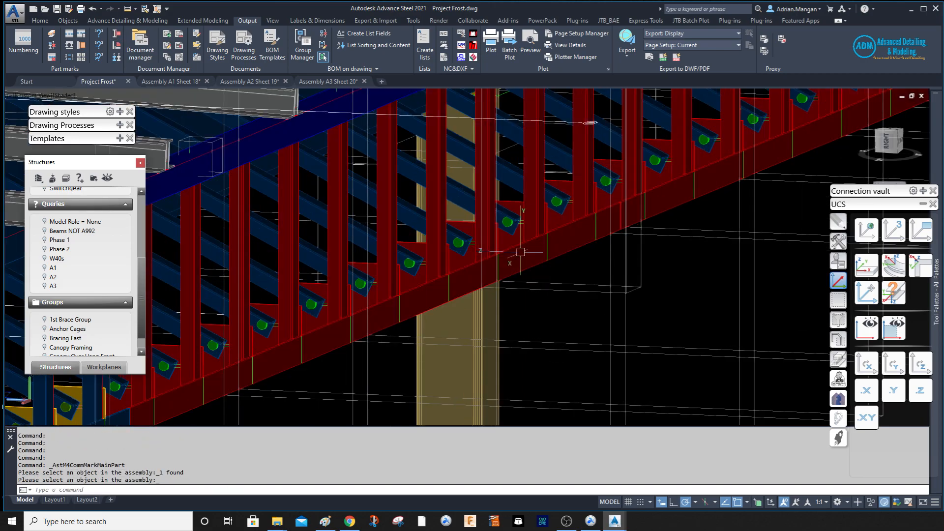
pyautogui.scroll(-5, 521, 251)
pyautogui.scroll(-6, 574, 241)
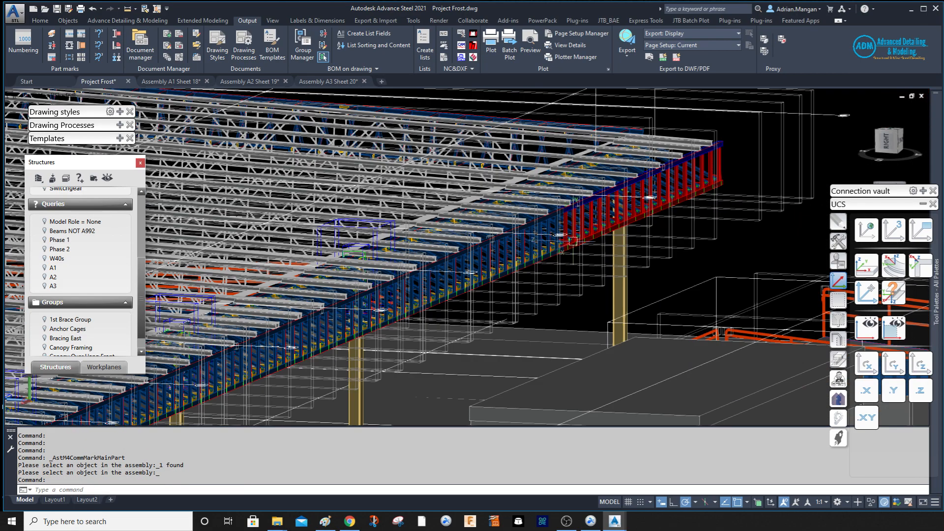
pyautogui.moveTo(574, 241); pyautogui.dragTo(650, 179, button='middle')
pyautogui.scroll(-3, 675, 201)
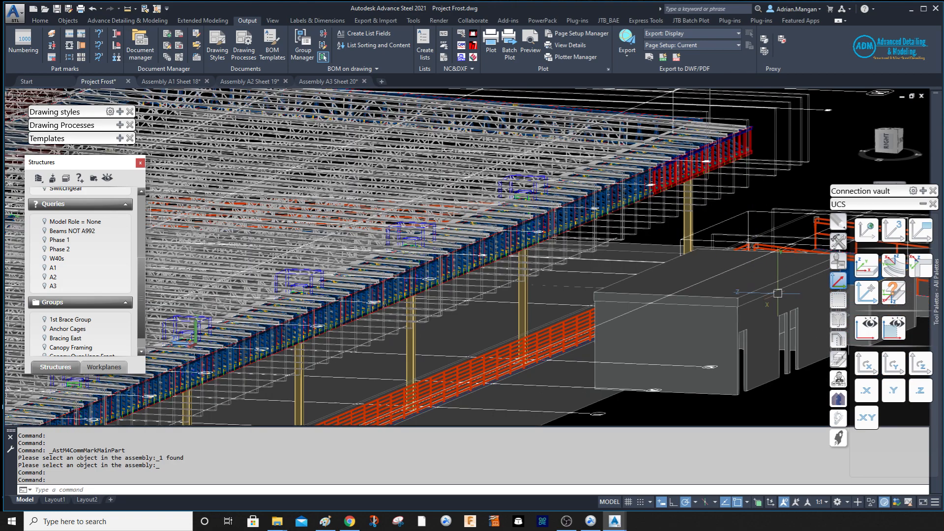
# Unmark all highlighted objects along the roof edge framing
pyautogui.click(844, 303)
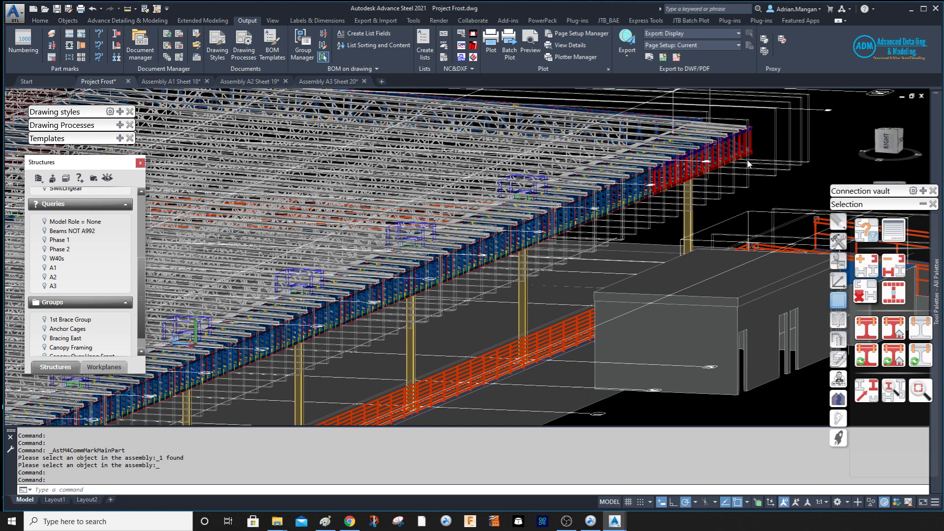
pyautogui.scroll(5, 693, 155)
pyautogui.moveTo(692, 155); pyautogui.dragTo(585, 211, button='middle')
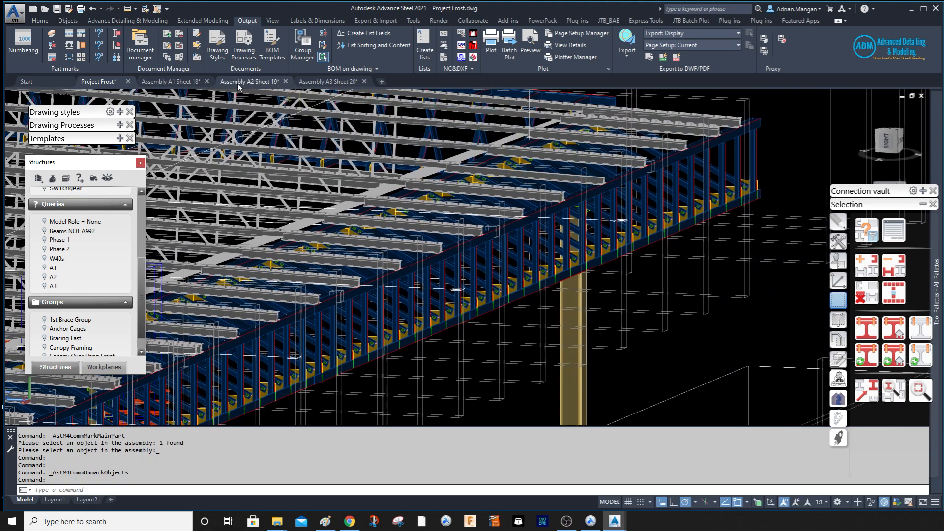
# Compare the framing orientation on the Assembly A1 and Assembly A3 sheets
pyautogui.click(172, 81)
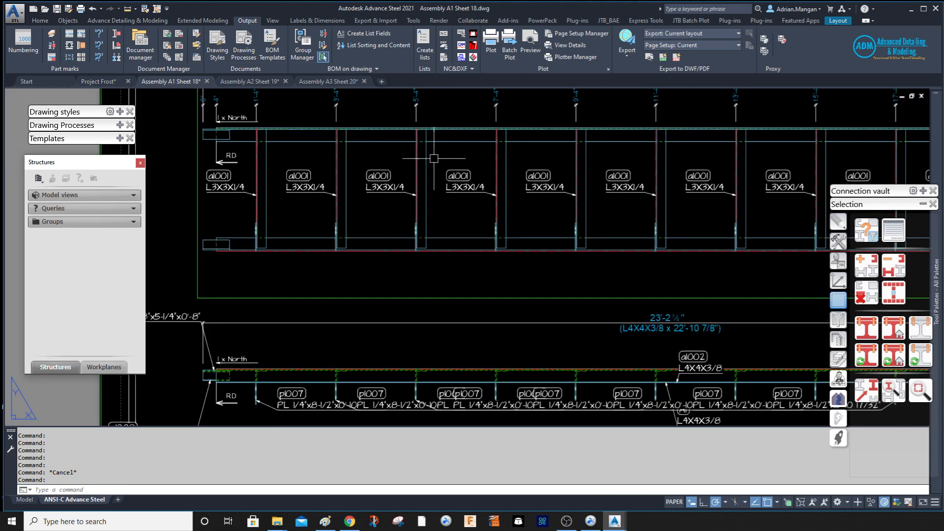
pyautogui.click(328, 81)
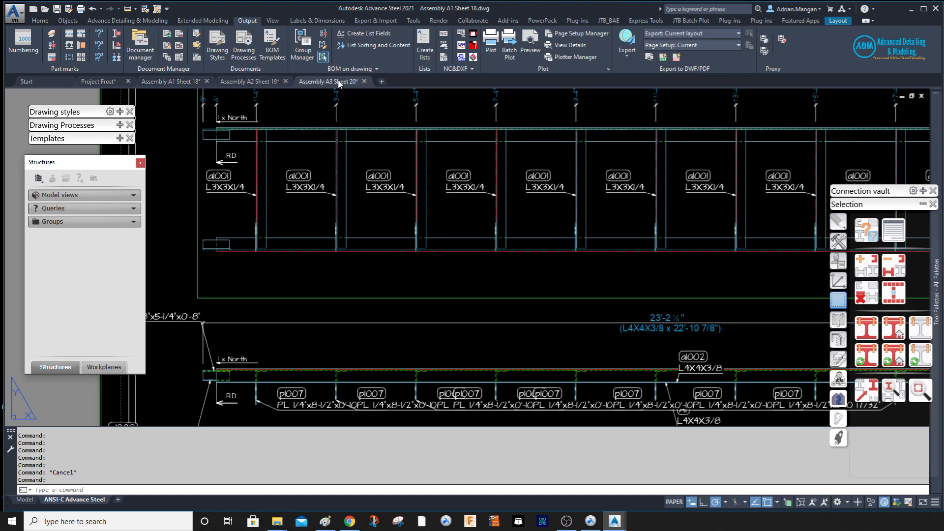
pyautogui.click(270, 81)
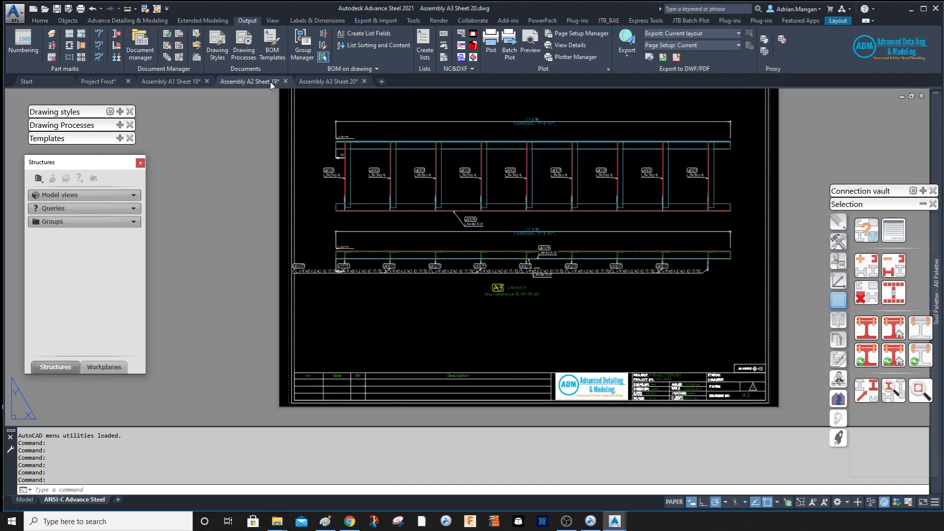
# Return to the Project Frost model and execute the saved A2 query to mark the intermediate edge framing assemblies
pyautogui.click(117, 80)
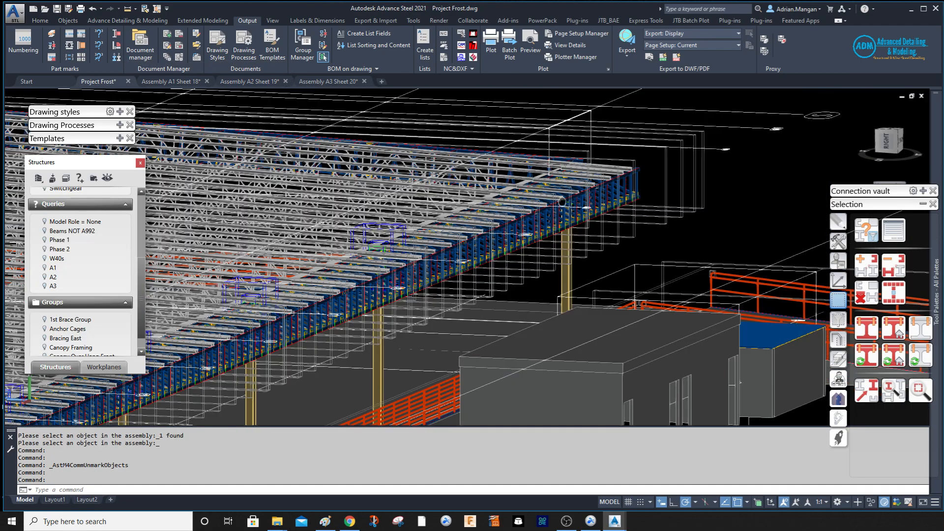
pyautogui.moveTo(562, 202); pyautogui.dragTo(695, 180, button='middle')
pyautogui.scroll(5, 646, 205)
pyautogui.scroll(-7, 644, 206)
pyautogui.moveTo(512, 279); pyautogui.dragTo(597, 212, button='middle')
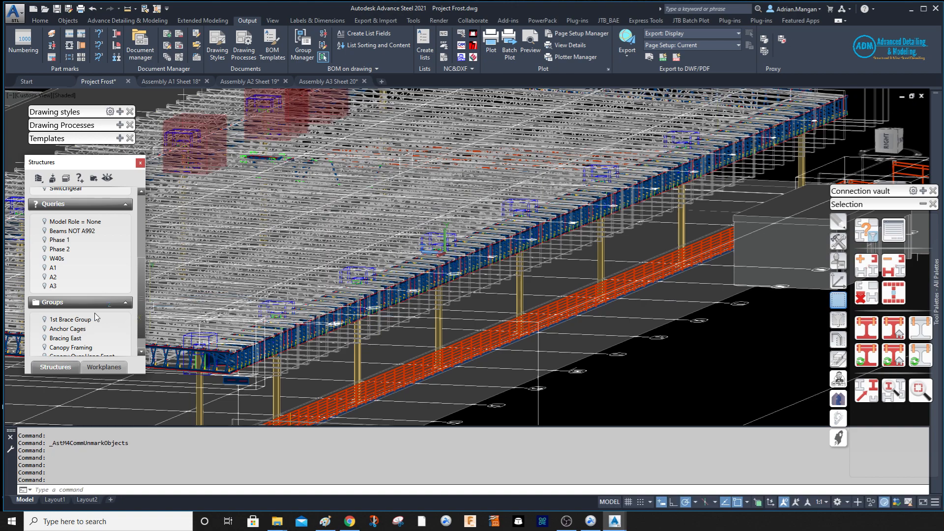
pyautogui.rightClick(55, 279)
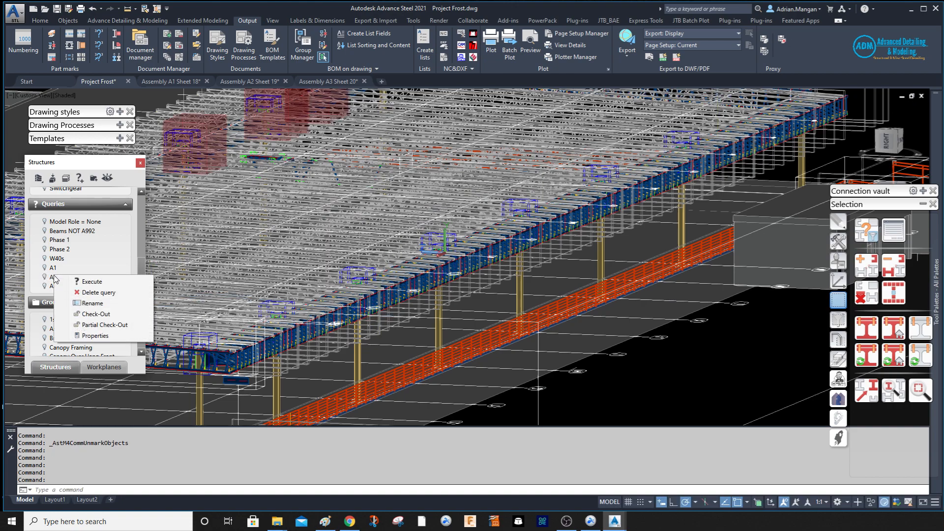
pyautogui.click(81, 281)
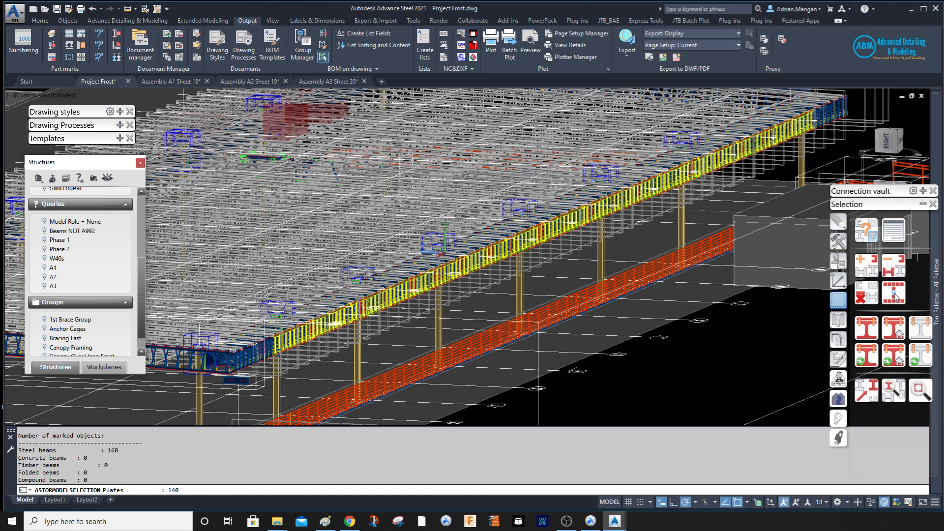
# Select the marked A2 framing objects and set their assembly detail coordinate system from the current UCS
pyautogui.click(898, 297)
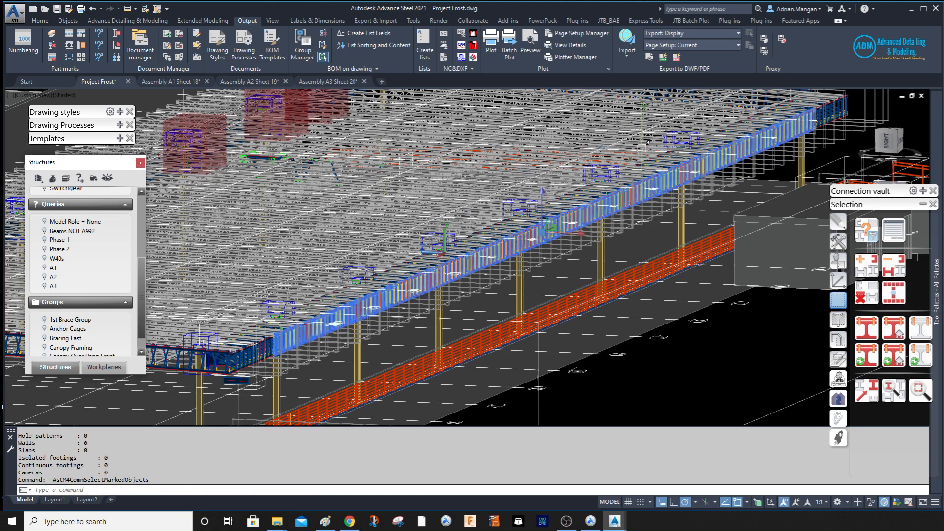
pyautogui.click(839, 242)
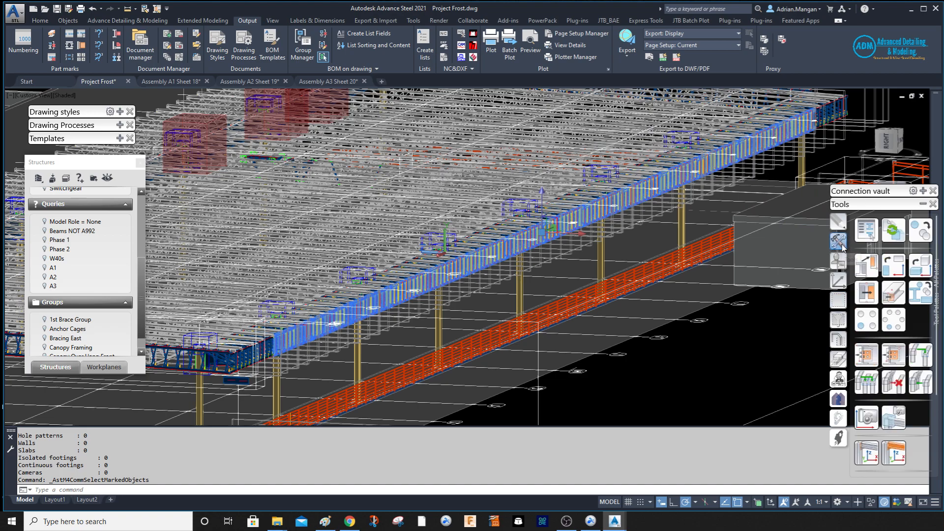
pyautogui.click(897, 455)
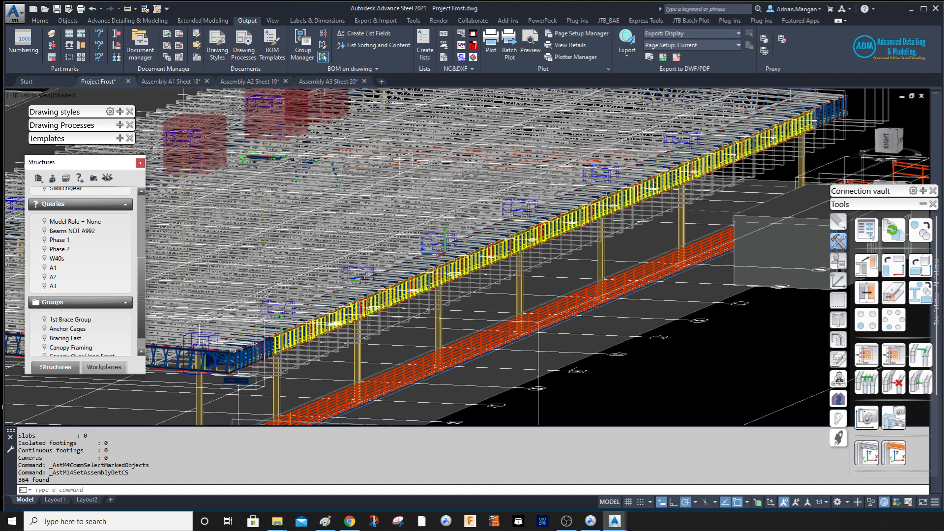
# Update the detail on the Assembly A2 sheet using the a1003 chord in its upper view
pyautogui.click(252, 79)
pyautogui.click(537, 160)
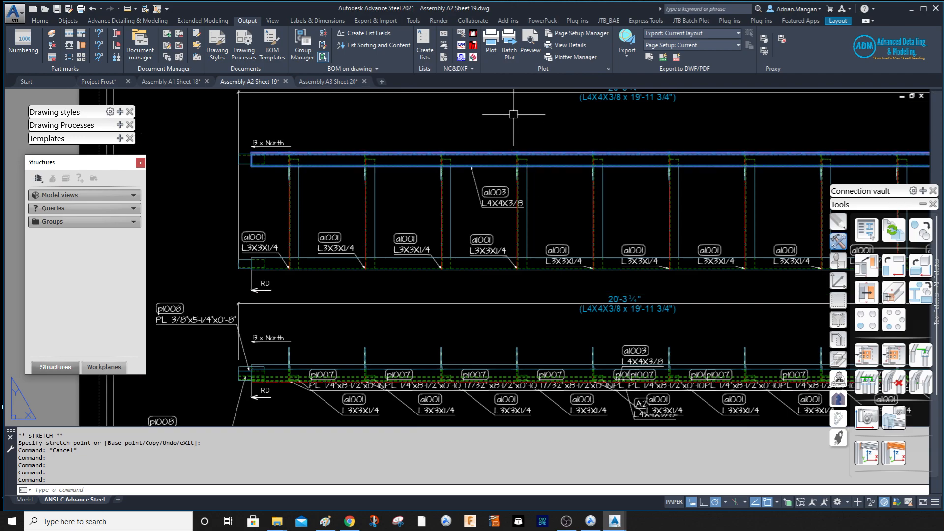
pyautogui.click(317, 21)
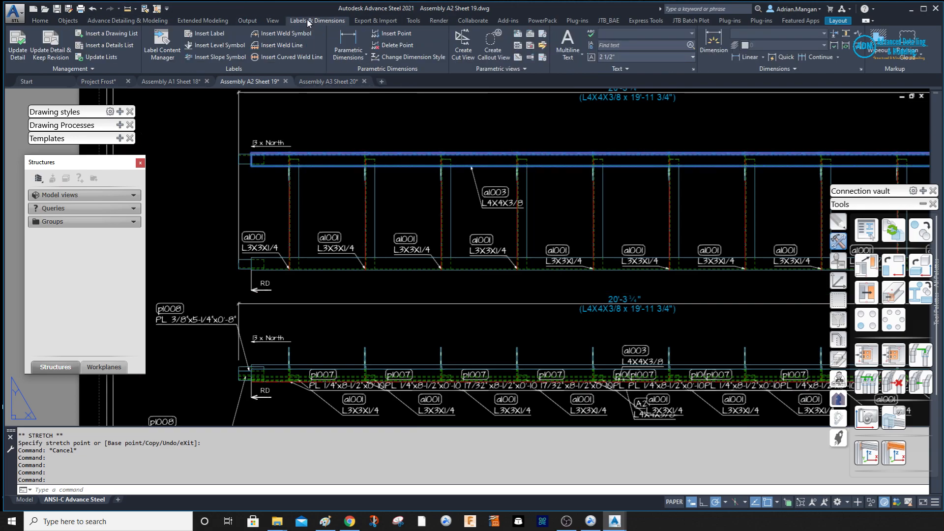
pyautogui.click(20, 46)
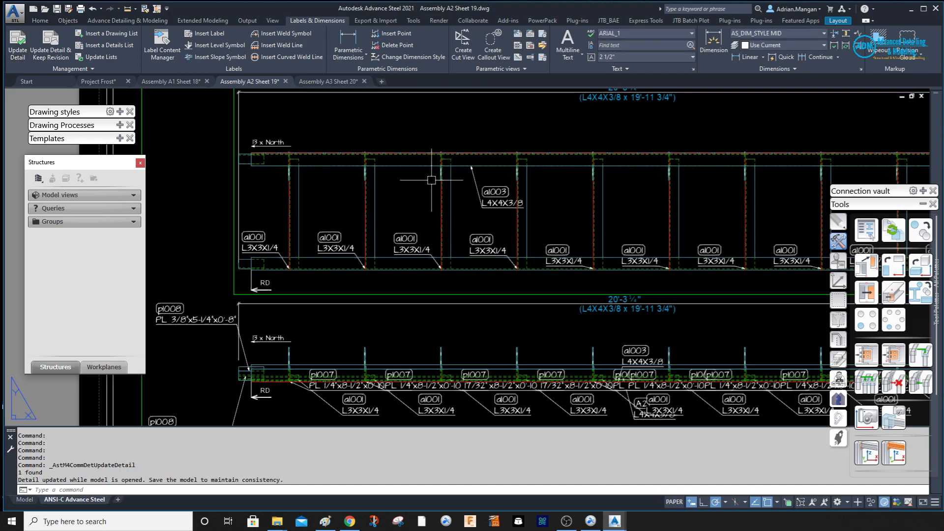
# Review the whole updated Assembly A2 sheet and compare its orientation with the Assembly A1 sheet
pyautogui.scroll(-5, 418, 183)
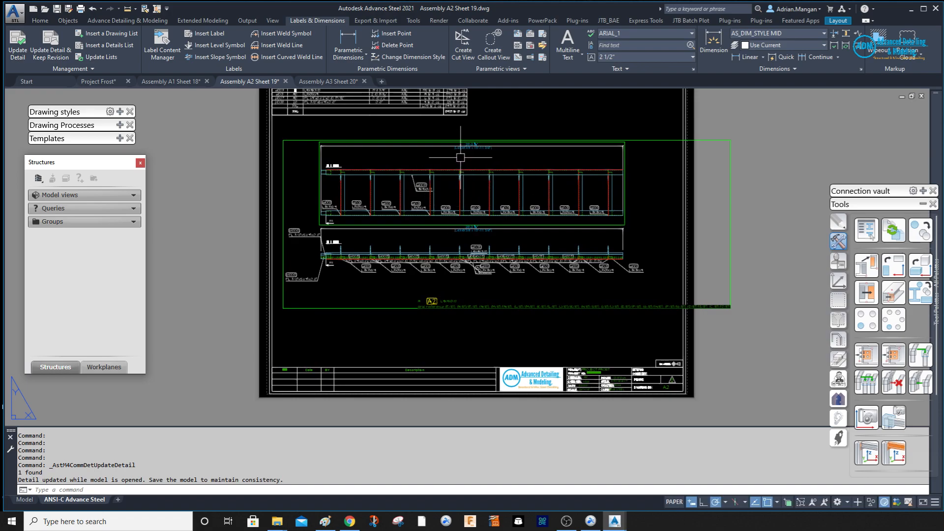
pyautogui.moveTo(465, 227); pyautogui.dragTo(522, 224, button='middle')
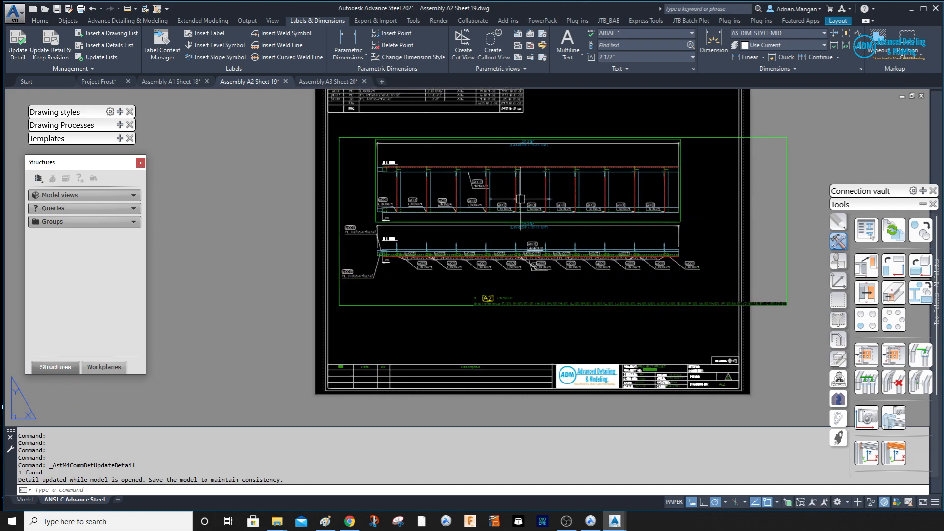
pyautogui.click(158, 81)
pyautogui.scroll(-2, 411, 205)
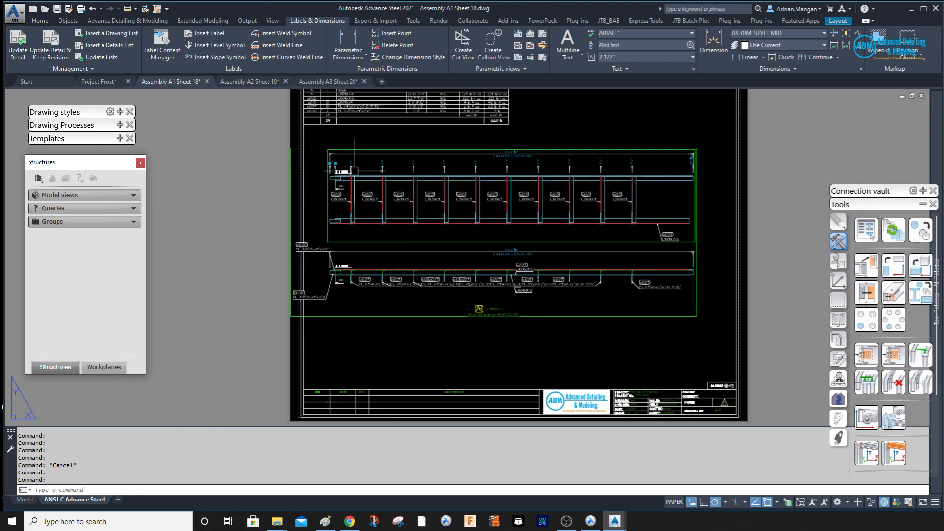
# Return to the Project Frost model's corner edge framing and rotate the UCS twice about its Z axis
pyautogui.click(102, 81)
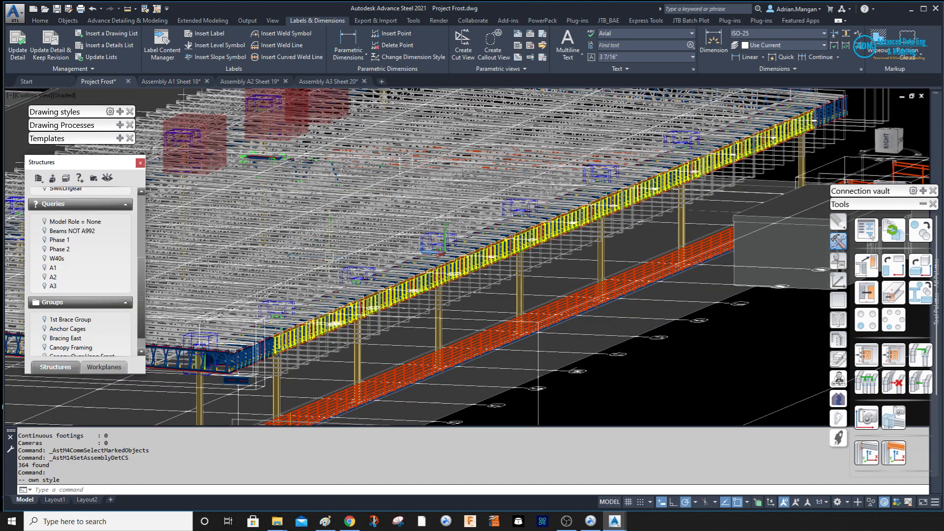
pyautogui.scroll(3, 395, 211)
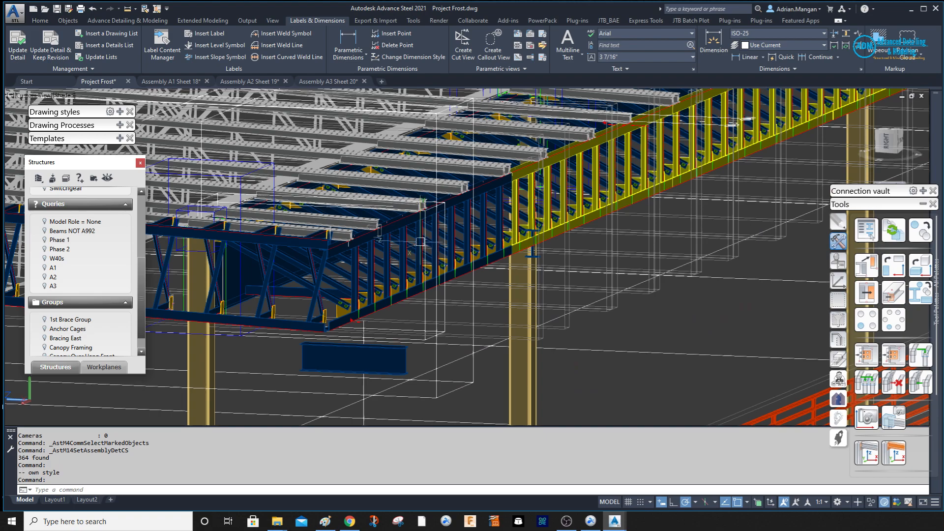
pyautogui.click(839, 281)
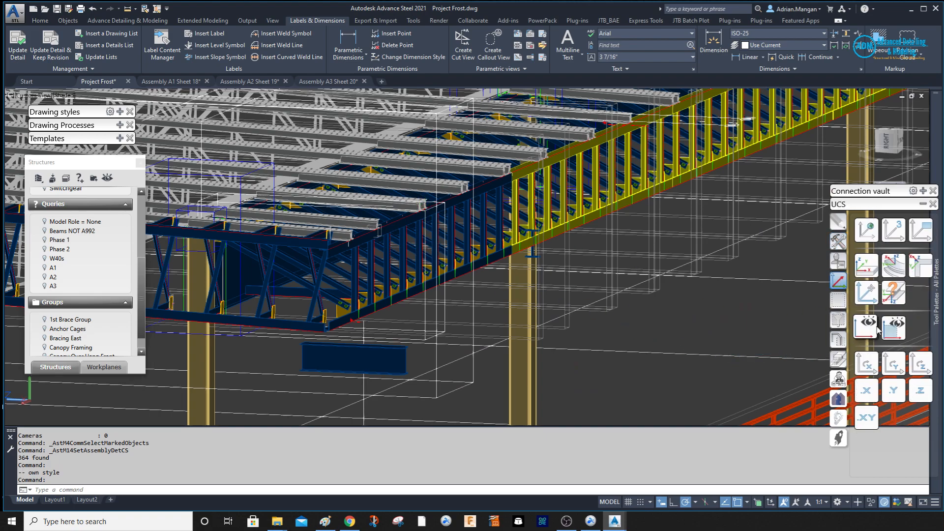
pyautogui.click(920, 364)
pyautogui.click(920, 364)
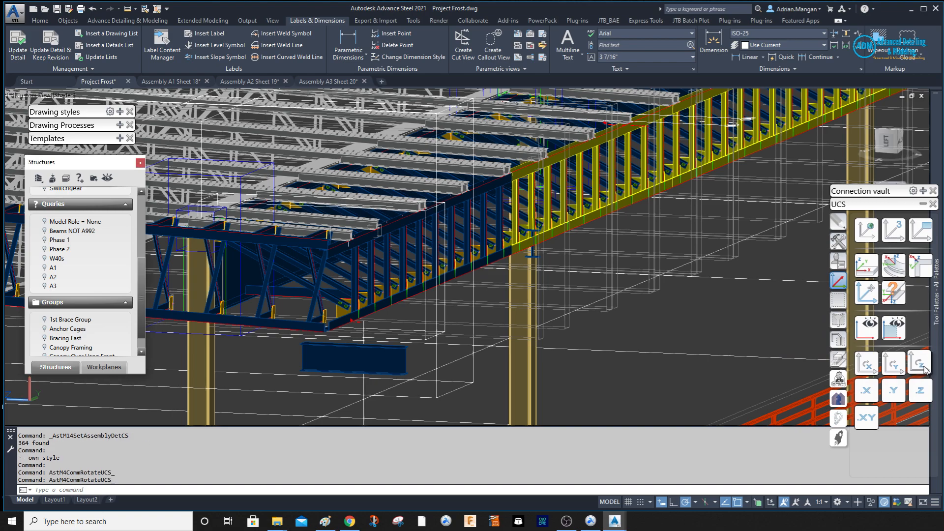
# Set the assembly detail coordinate system on the top chord of the unmarked corner framing from the rotated UCS
pyautogui.scroll(3, 396, 231)
pyautogui.click(387, 236)
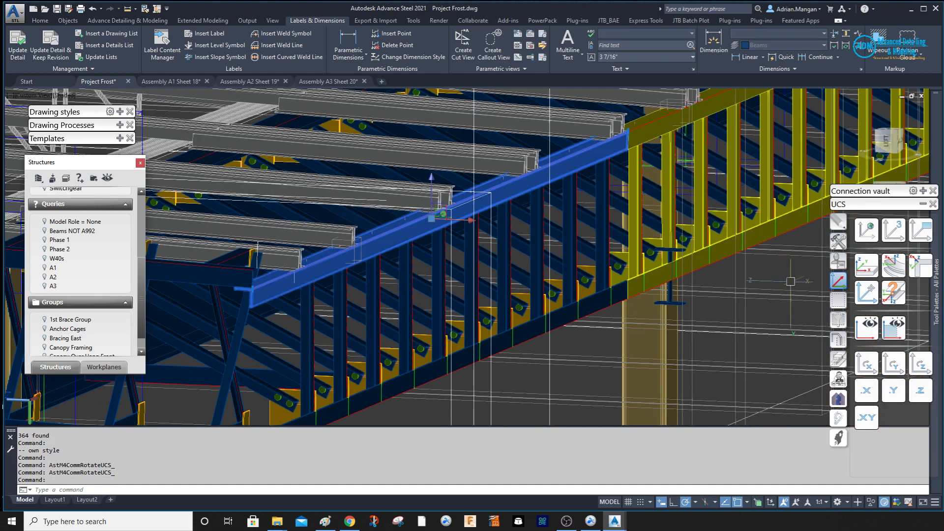
pyautogui.click(838, 241)
pyautogui.click(894, 445)
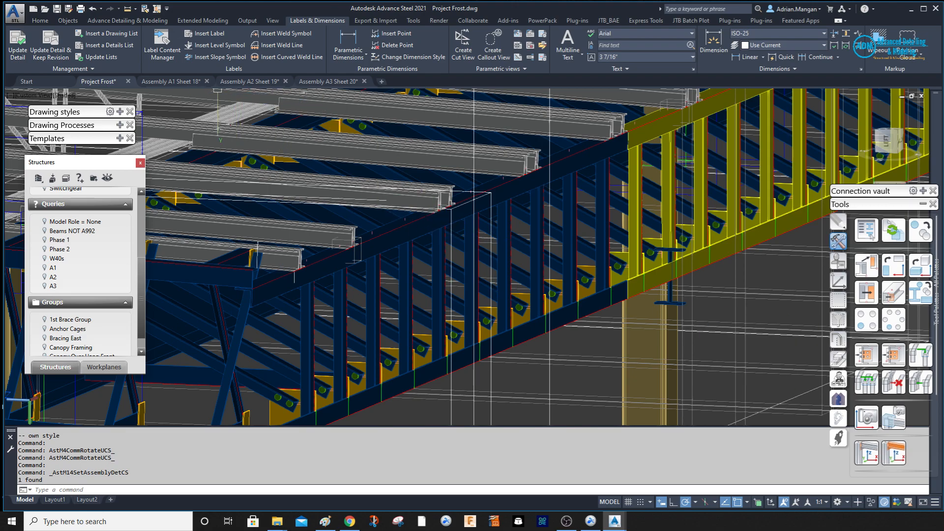
# Update the detail on the Assembly A1 sheet from an a1001 vertical angle in its upper view and inspect the regenerated views
pyautogui.click(182, 80)
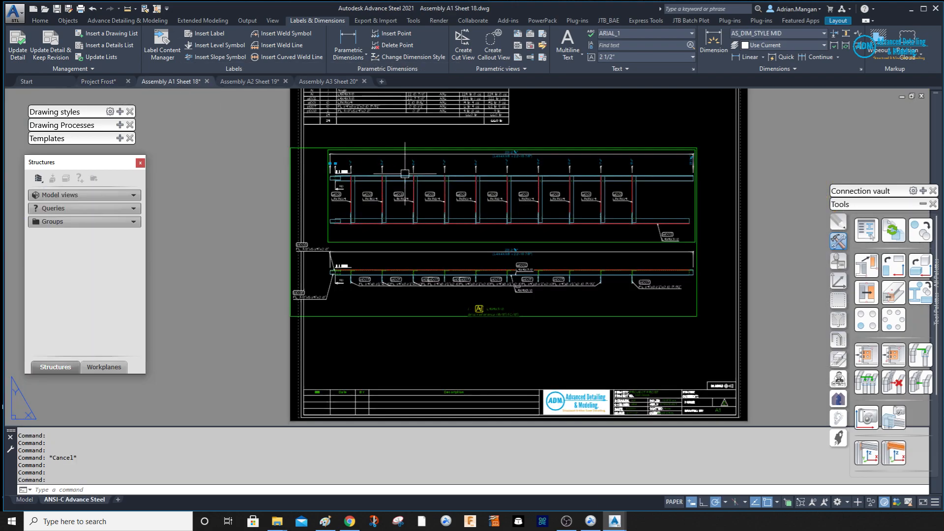
pyautogui.scroll(6, 405, 173)
pyautogui.scroll(4, 565, 354)
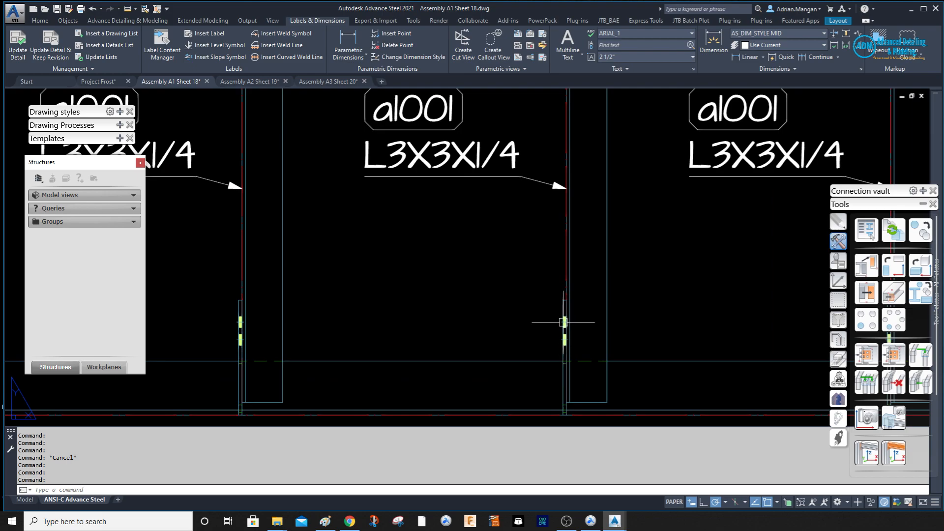
pyautogui.scroll(-8, 565, 313)
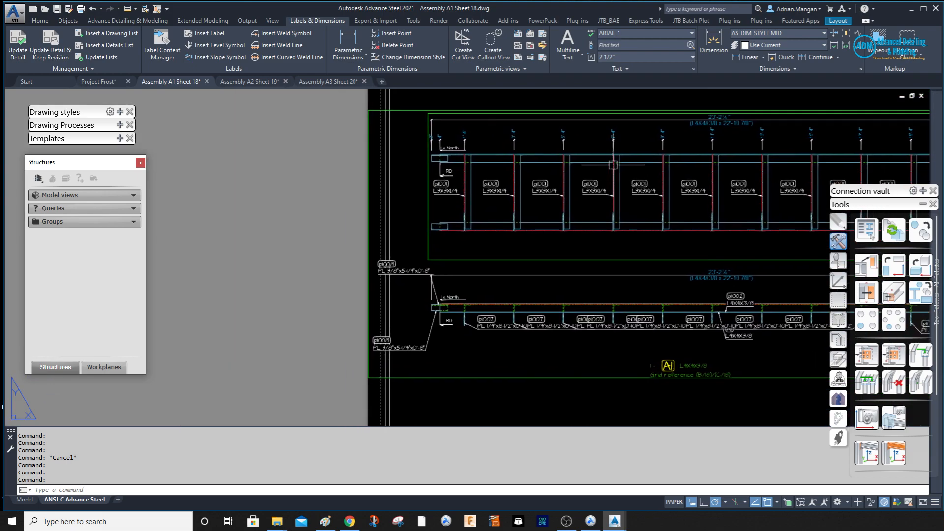
pyautogui.click(611, 168)
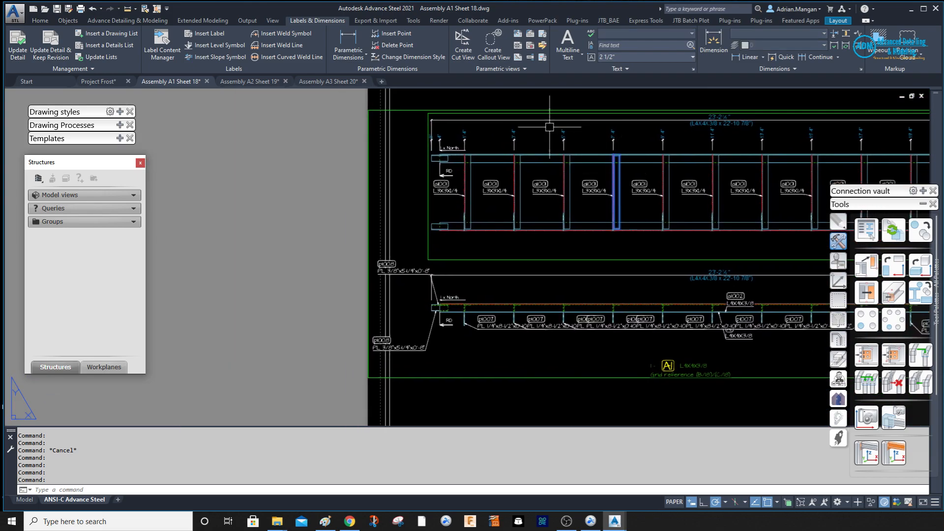
pyautogui.click(20, 47)
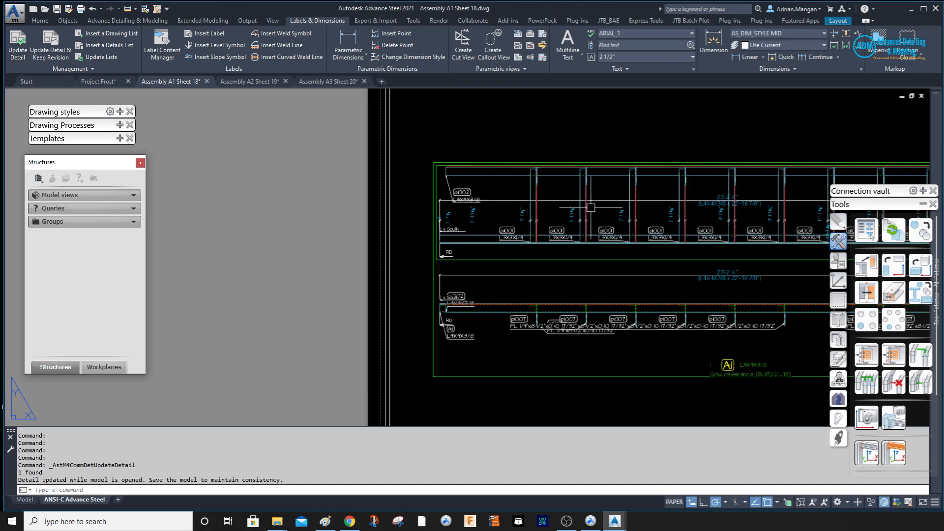
pyautogui.scroll(6, 591, 207)
pyautogui.scroll(-4, 577, 189)
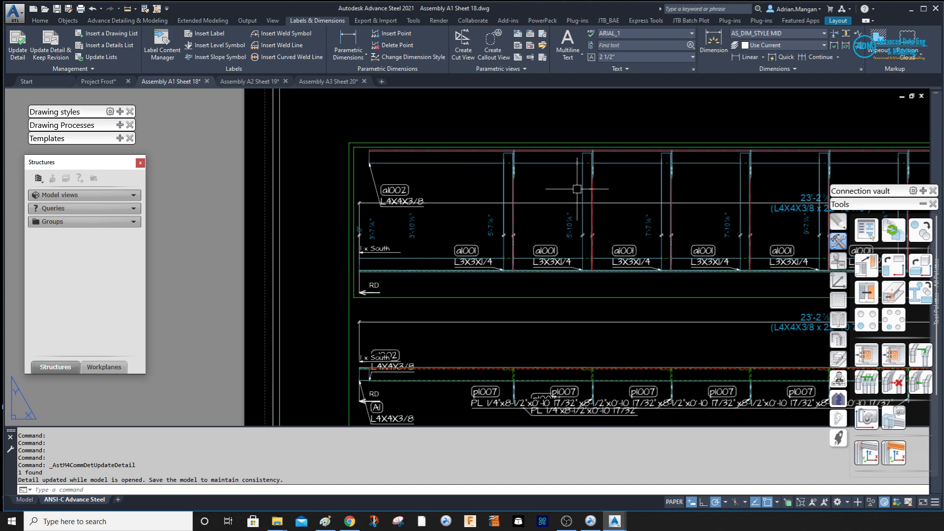
pyautogui.scroll(-5, 577, 189)
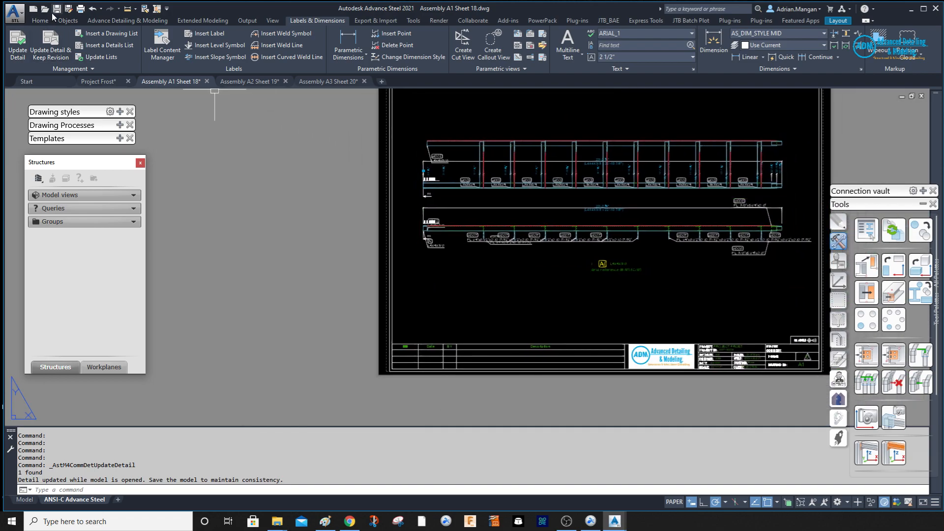
# Undo the last view changes and the detail update on the Assembly A1 sheet
pyautogui.click(92, 9)
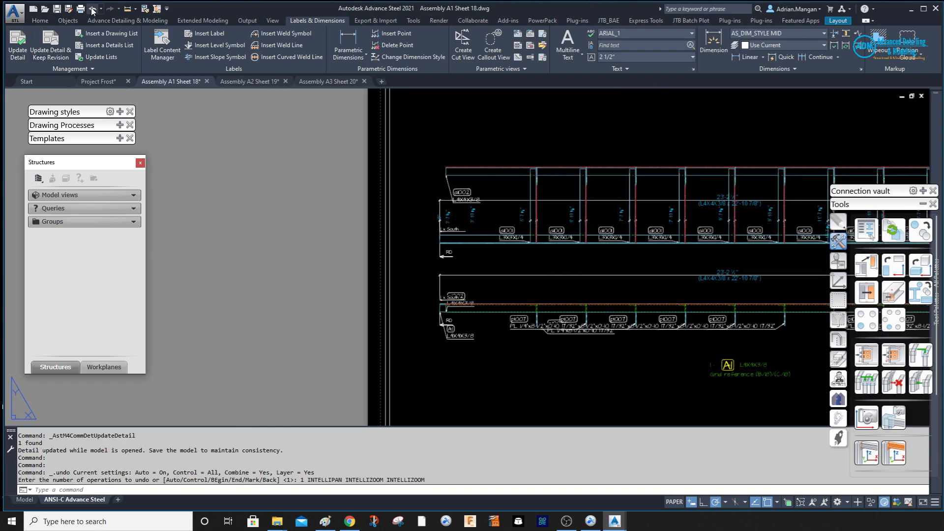
pyautogui.click(92, 9)
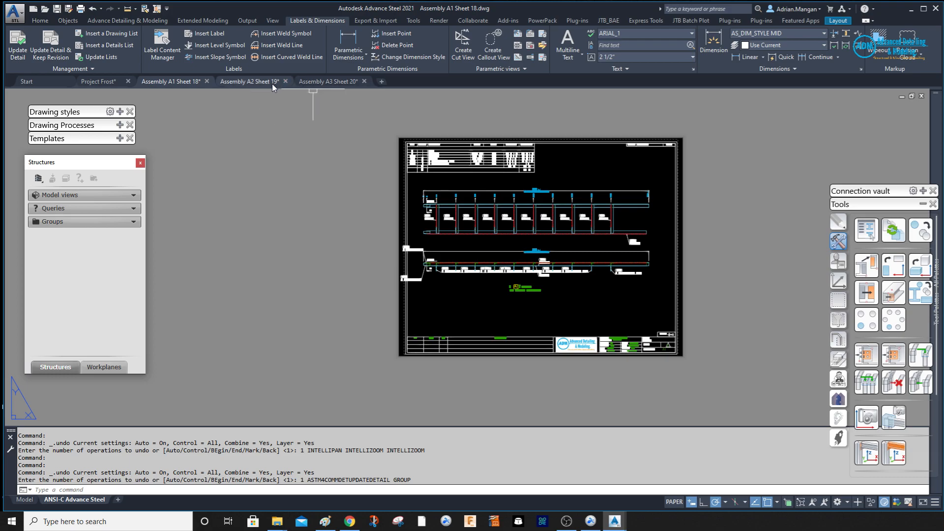
pyautogui.moveTo(249, 84)
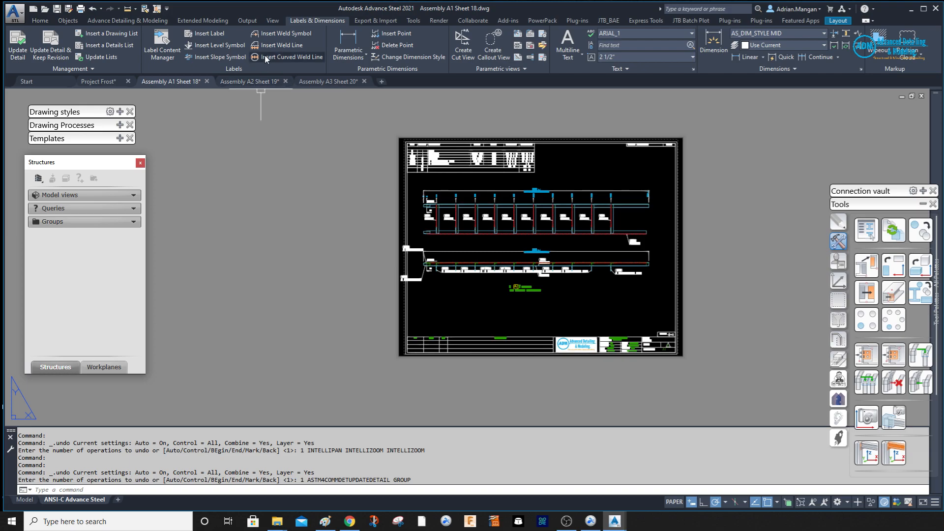
# Return to the Project Frost model and rotate the UCS twice about its Z axis
pyautogui.click(106, 81)
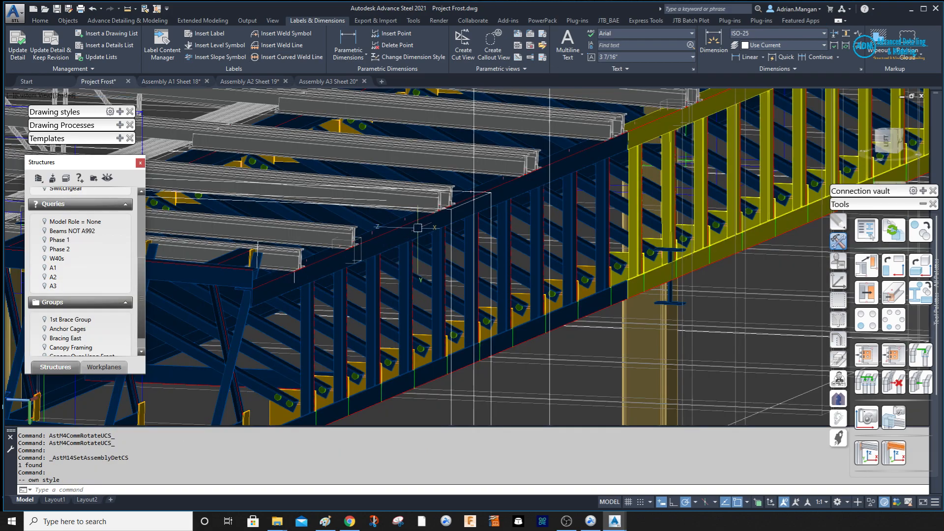
pyautogui.click(839, 281)
pyautogui.click(921, 365)
pyautogui.click(921, 364)
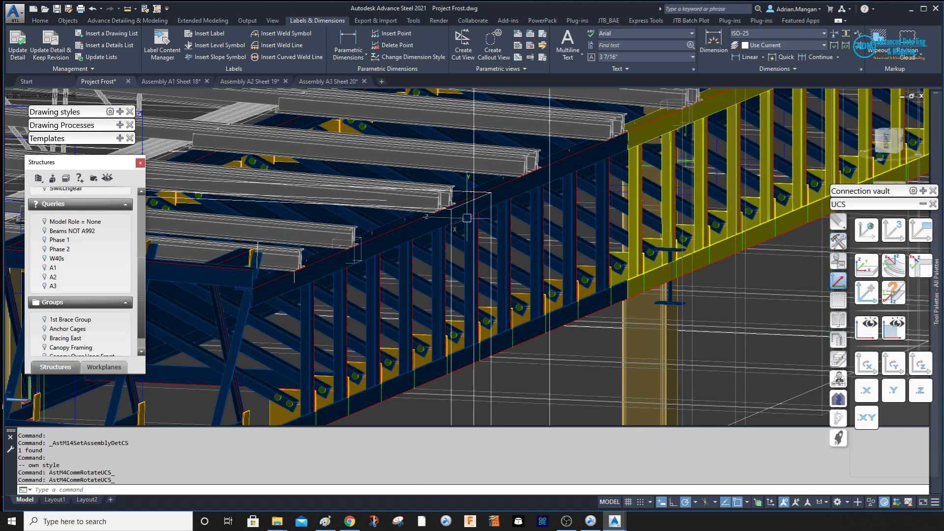
# Reset the assembly detail coordinate system on the unmarked corner framing's top chord to match the rotated UCS
pyautogui.click(425, 228)
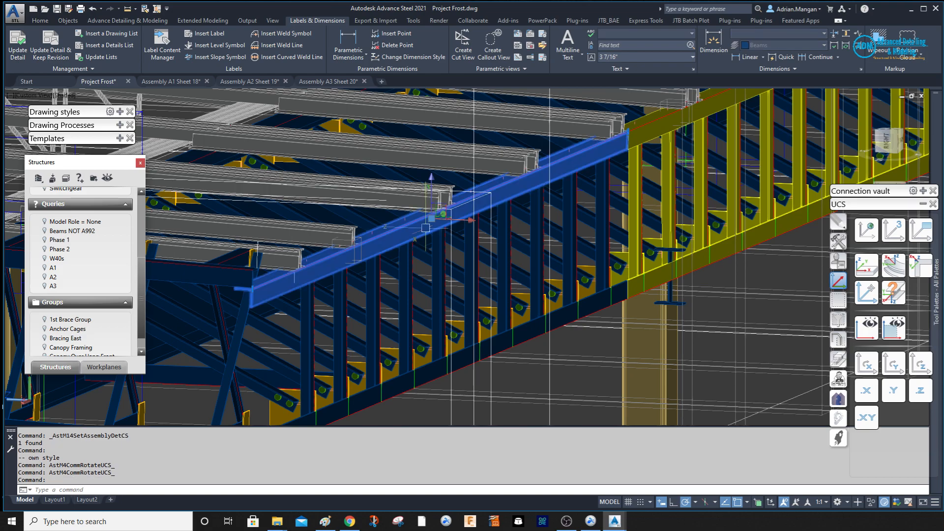
pyautogui.click(840, 242)
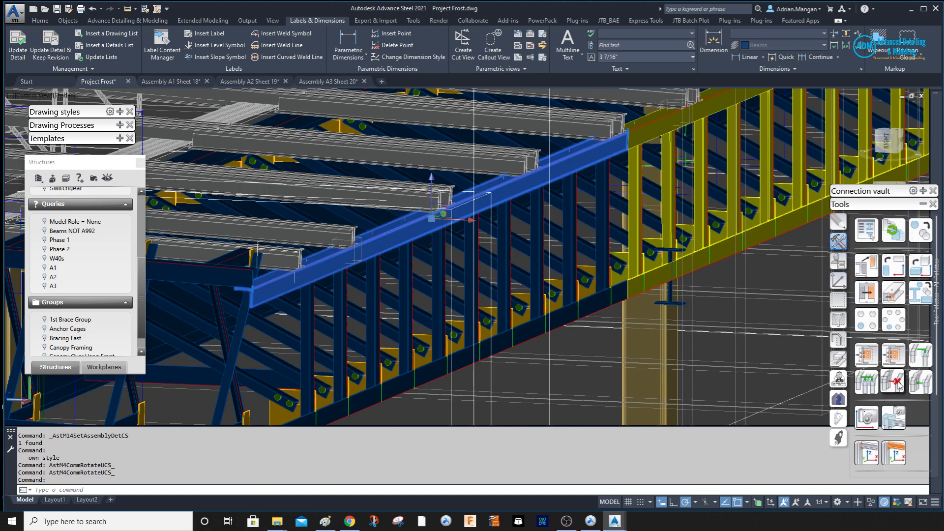
pyautogui.click(894, 452)
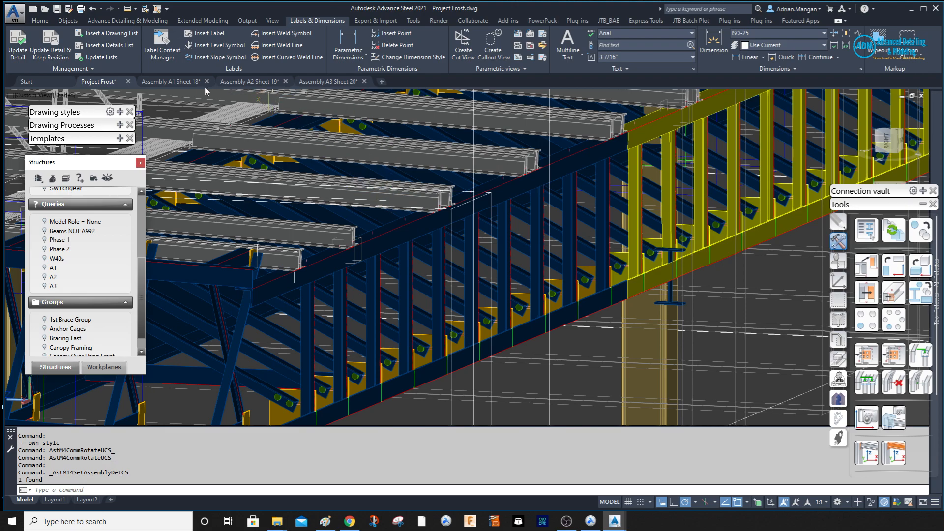
# Update the detail on the Assembly A1 sheet using the top chord in its upper view
pyautogui.click(184, 79)
pyautogui.scroll(5, 493, 224)
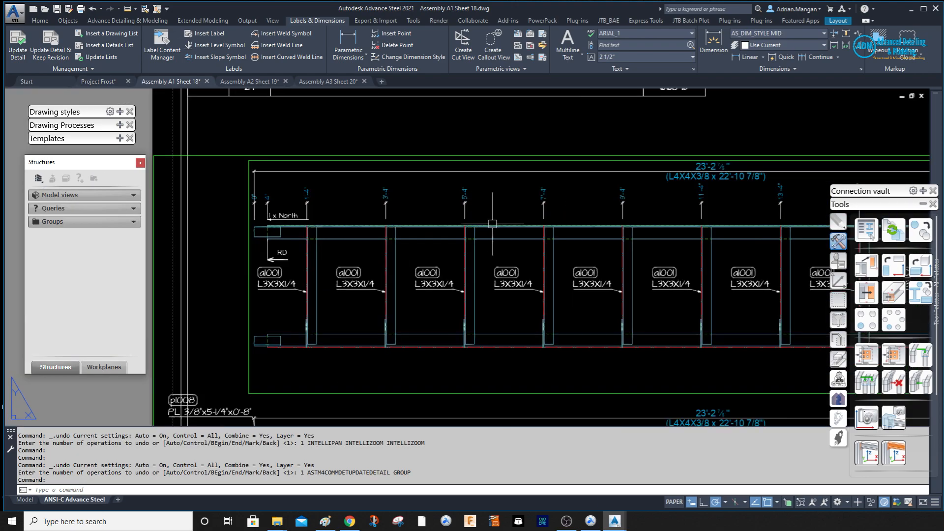
pyautogui.click(492, 224)
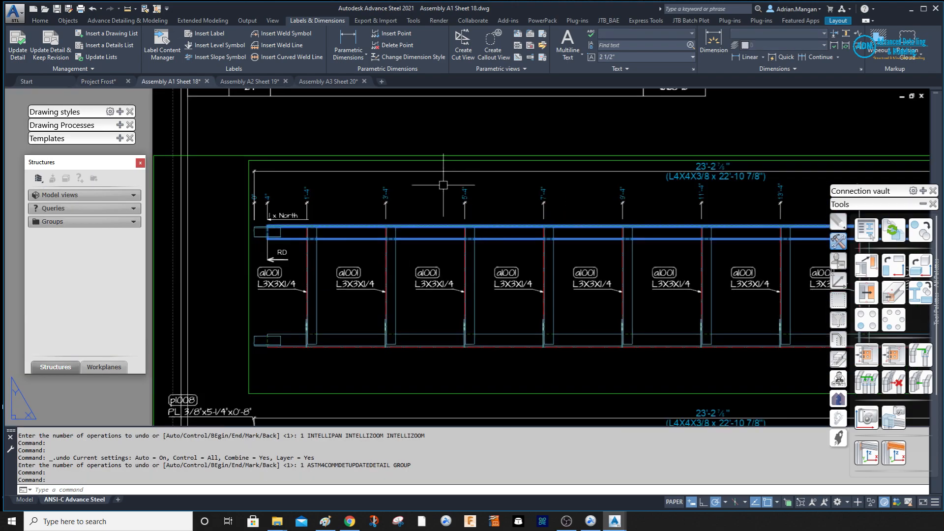
pyautogui.click(22, 49)
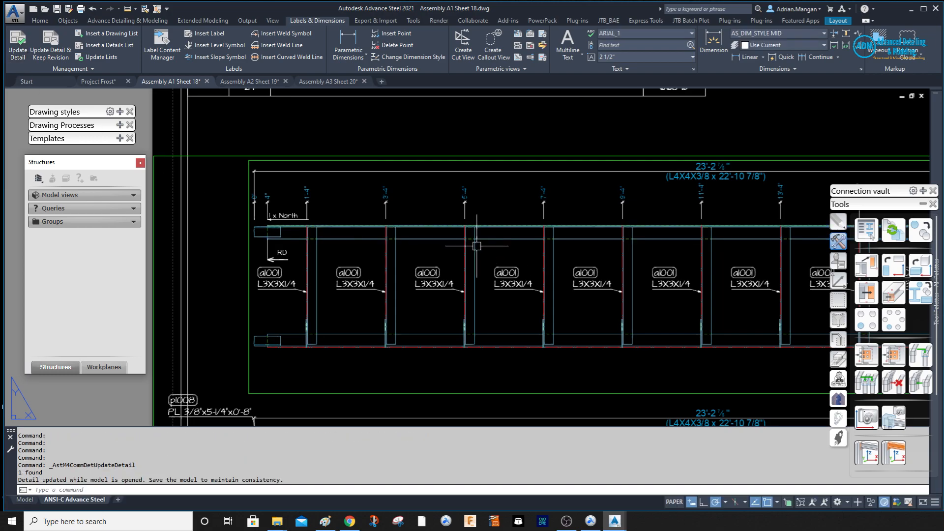
pyautogui.scroll(-3, 374, 118)
# Review both views on the Assembly A2 sheet and close the Assembly A2 Sheet 19 drawing
pyautogui.click(250, 82)
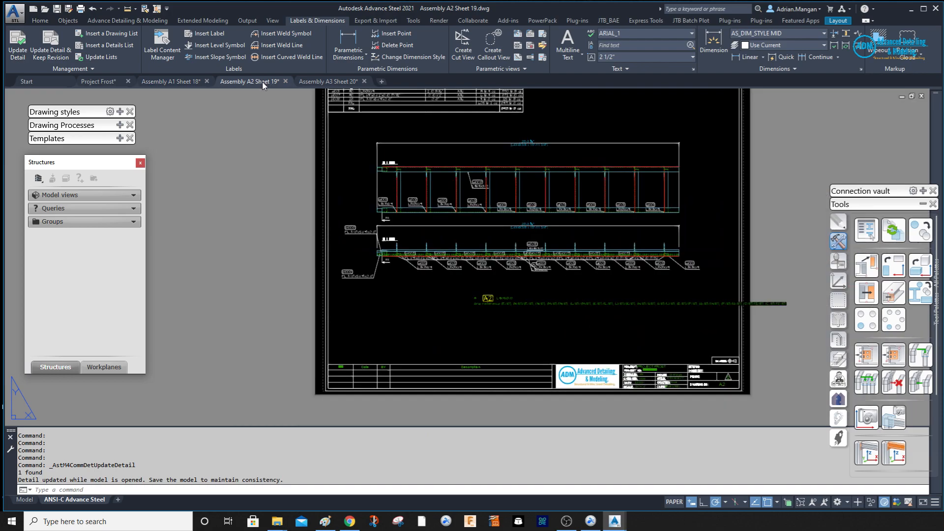
pyautogui.scroll(5, 564, 148)
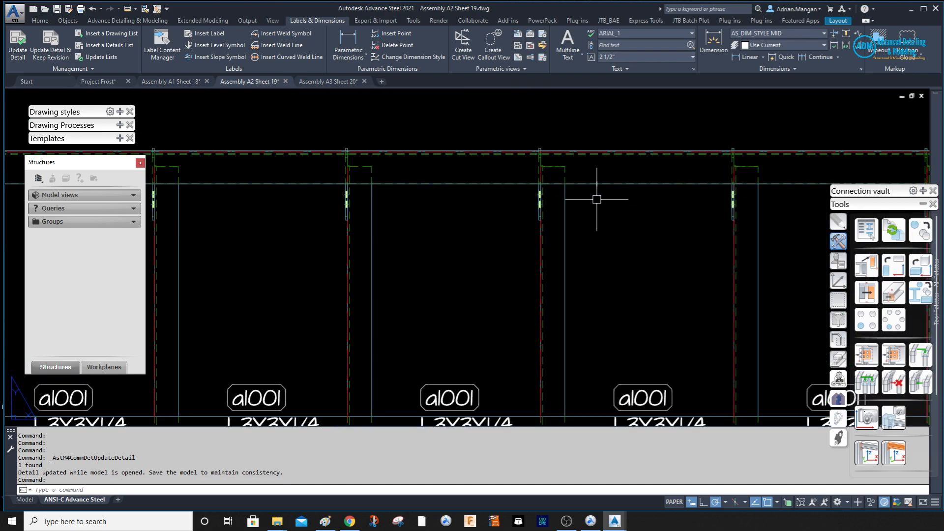
pyautogui.scroll(-2, 588, 191)
pyautogui.scroll(-4, 588, 193)
pyautogui.scroll(1, 582, 179)
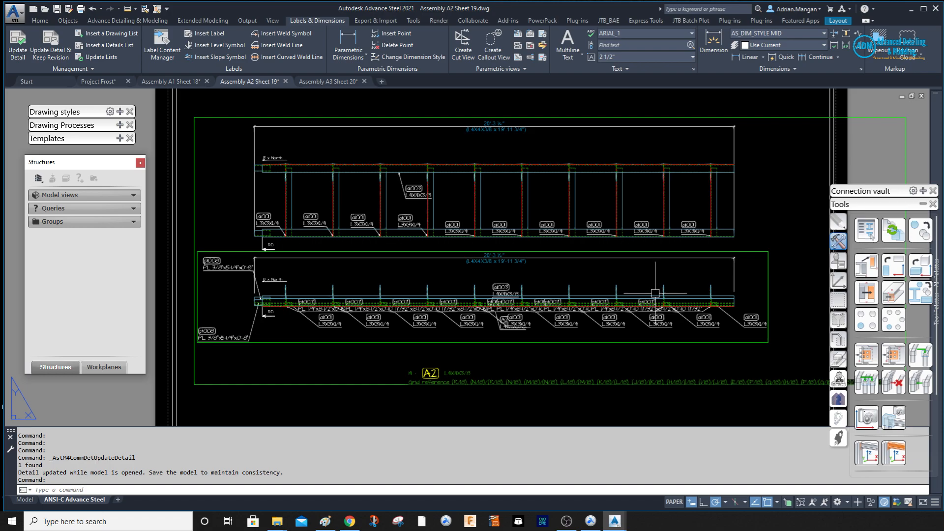
pyautogui.scroll(-2, 554, 213)
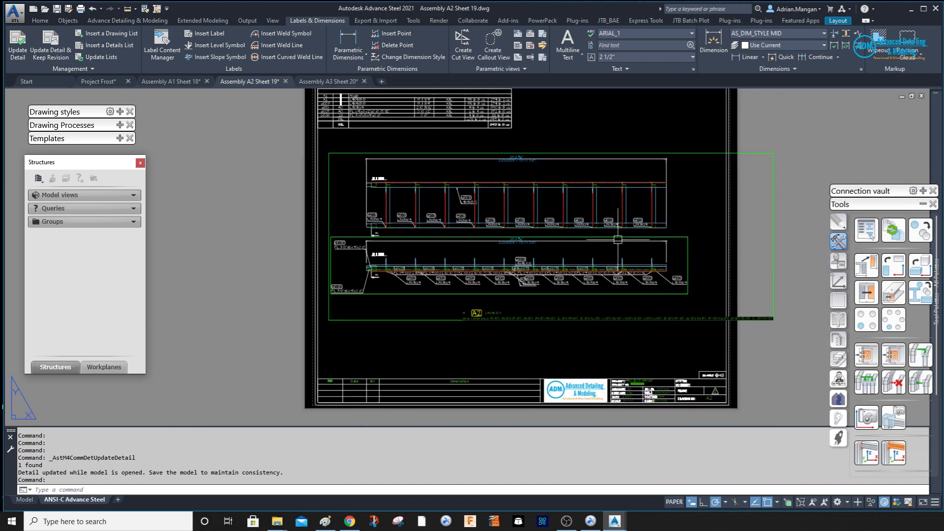
pyautogui.click(284, 82)
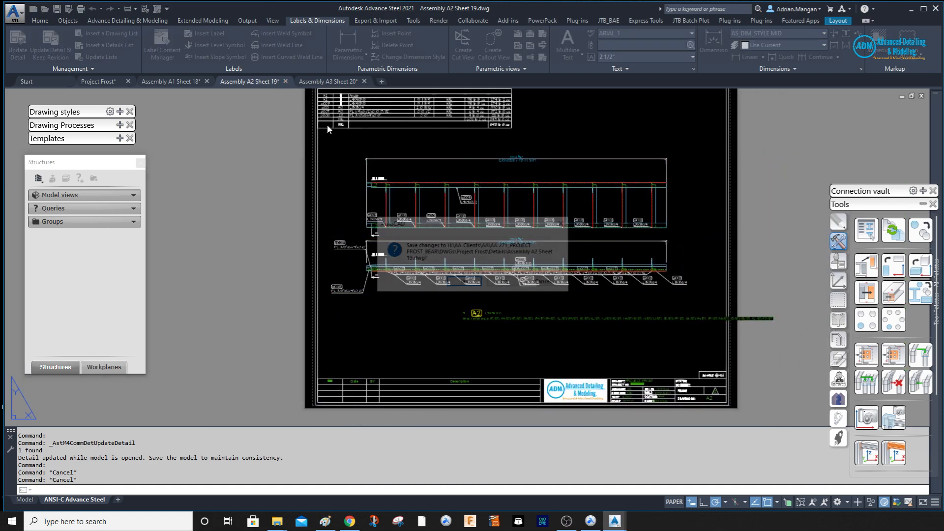
pyautogui.click(462, 284)
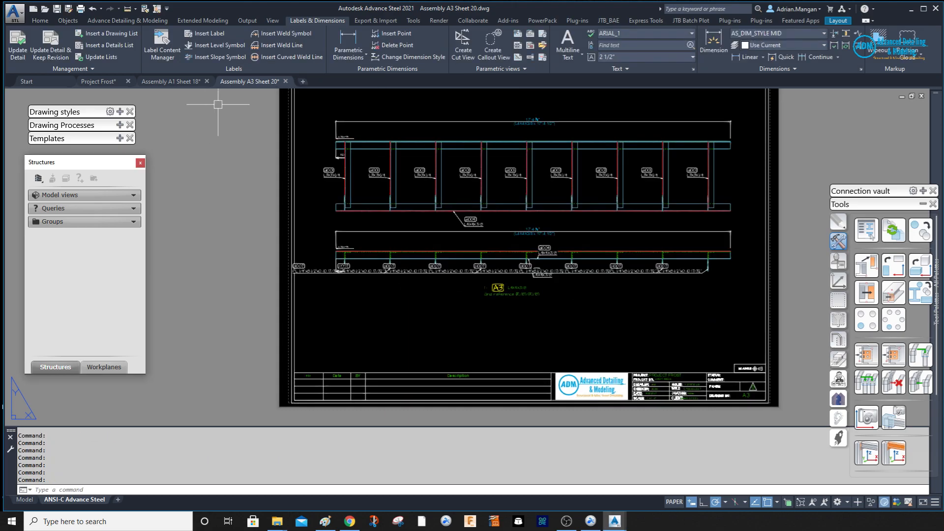
# In the Project Frost model's Document Manager, delete Assembly A2 Sheet 19.dwg from the up-to-date details
pyautogui.click(99, 82)
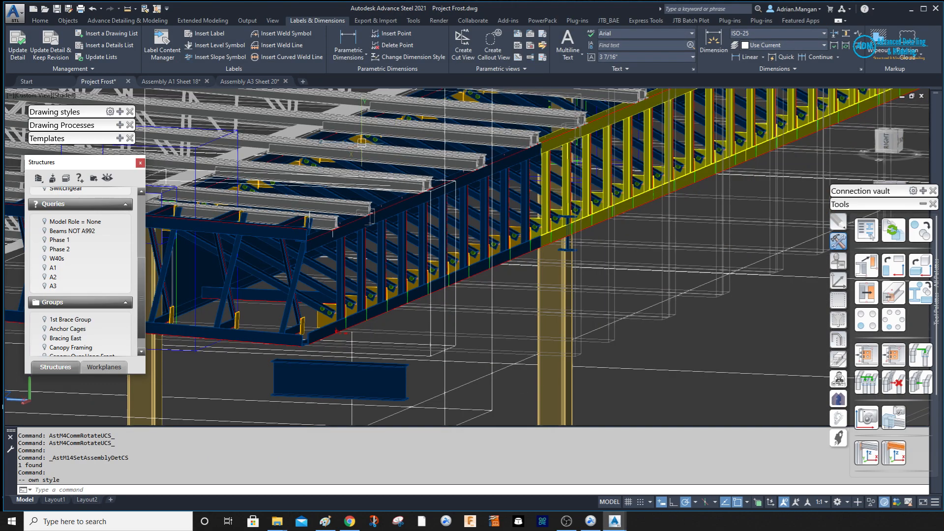
pyautogui.click(178, 46)
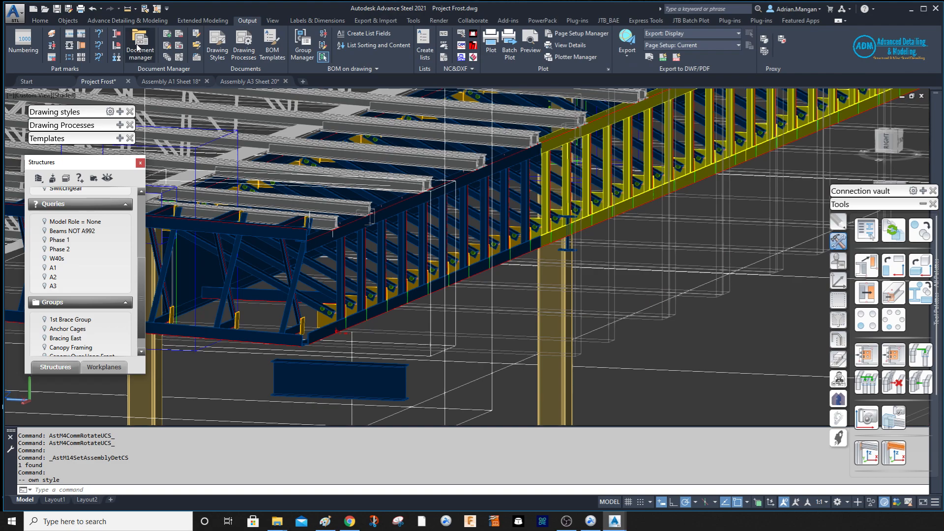
pyautogui.click(535, 282)
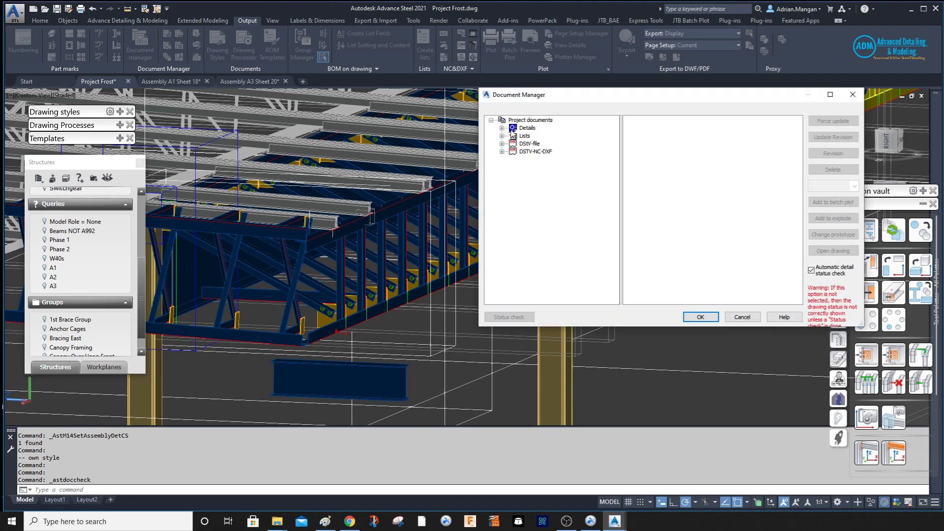
pyautogui.click(502, 127)
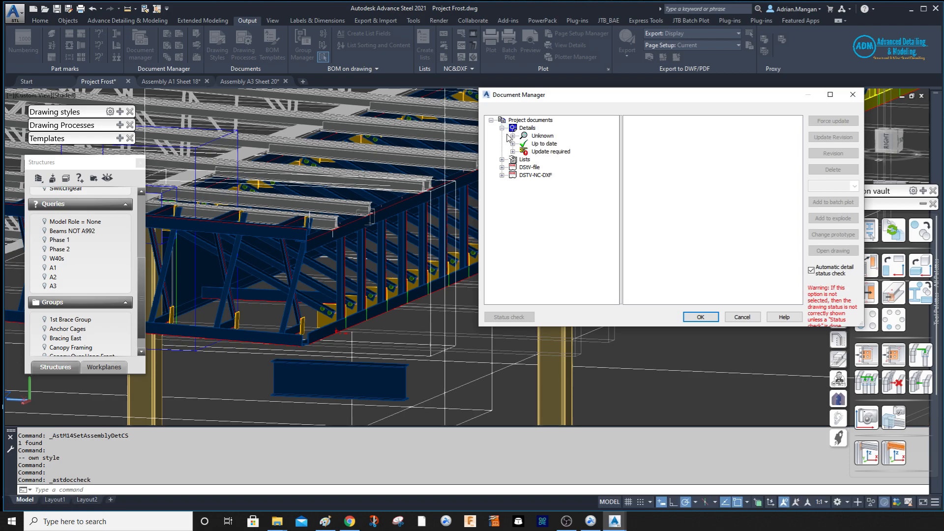
pyautogui.click(513, 143)
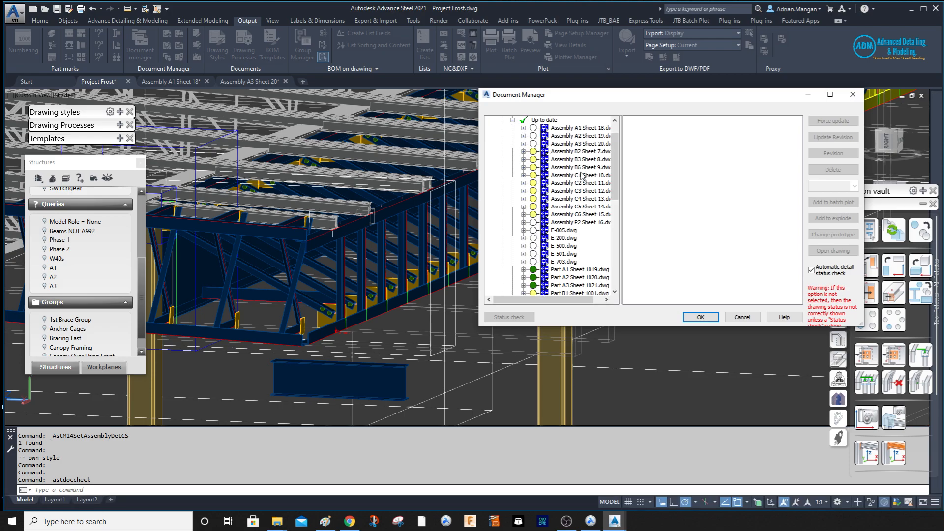
pyautogui.click(581, 136)
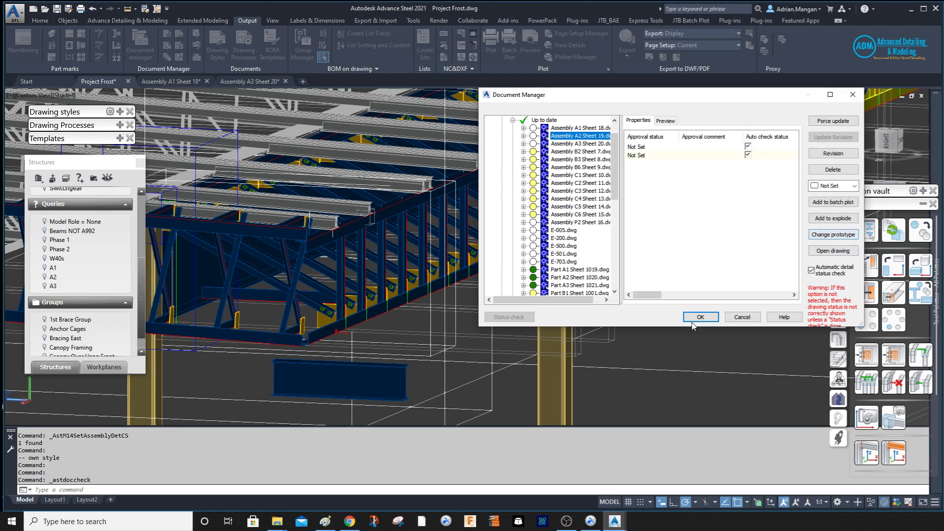
pyautogui.click(832, 171)
pyautogui.click(710, 318)
pyautogui.click(669, 290)
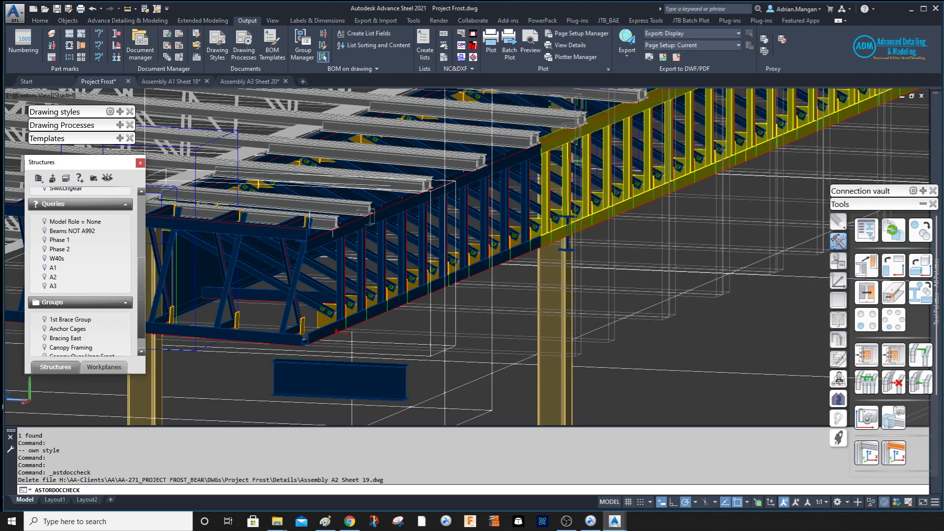
# Select all the marked yellow edge framing along the roof edge in the model
pyautogui.scroll(-2, 600, 108)
pyautogui.moveTo(728, 152); pyautogui.dragTo(575, 174, button='middle')
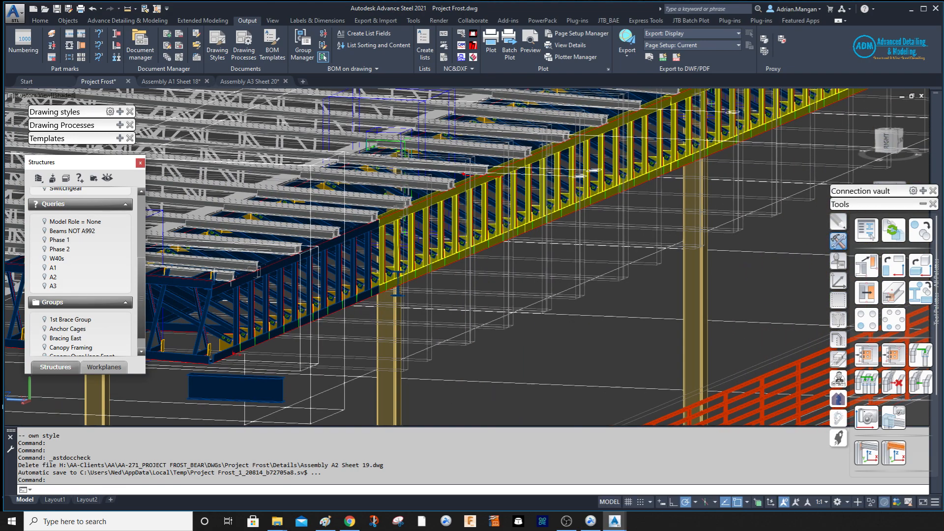
pyautogui.scroll(-4, 551, 182)
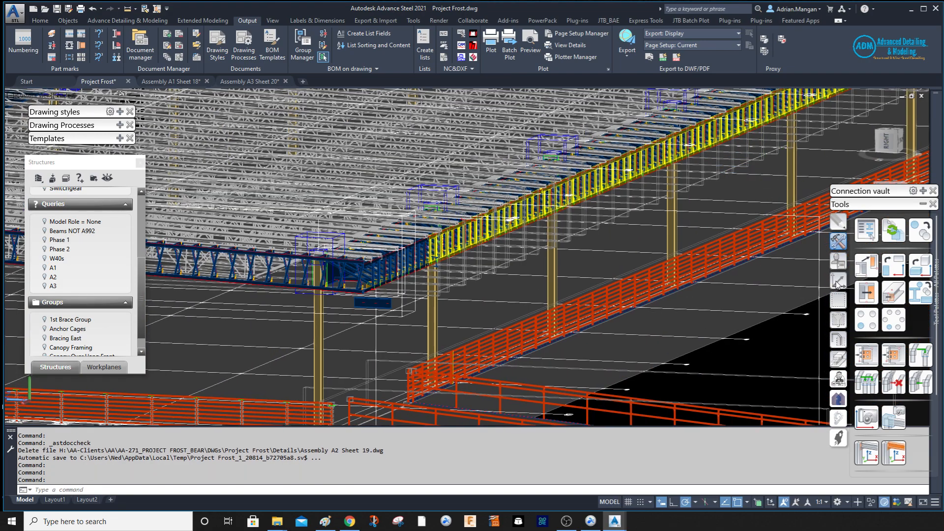
pyautogui.click(839, 300)
pyautogui.click(897, 289)
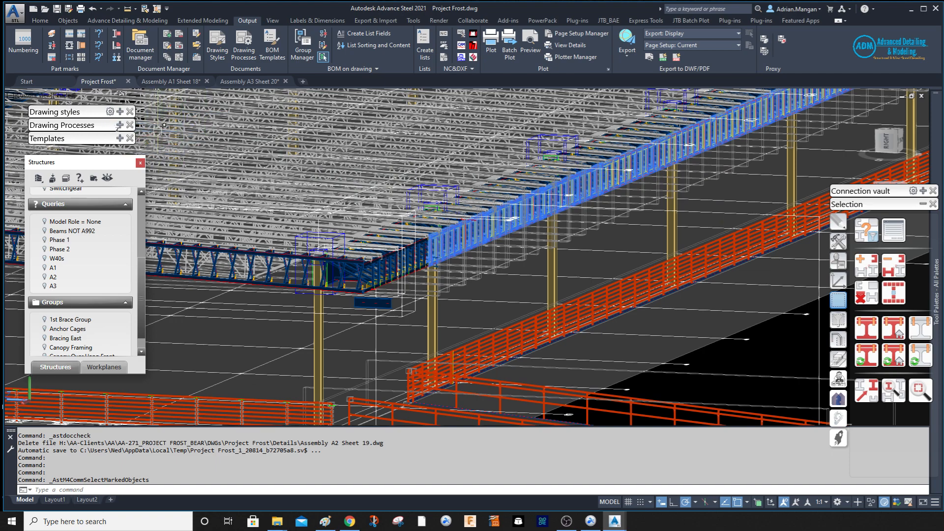
# Create the Assembly A2 sheet from the selected edge framing with the ADM Assemblies Each ANSI-C process, using drawing number 19
pyautogui.click(120, 125)
pyautogui.click(36, 222)
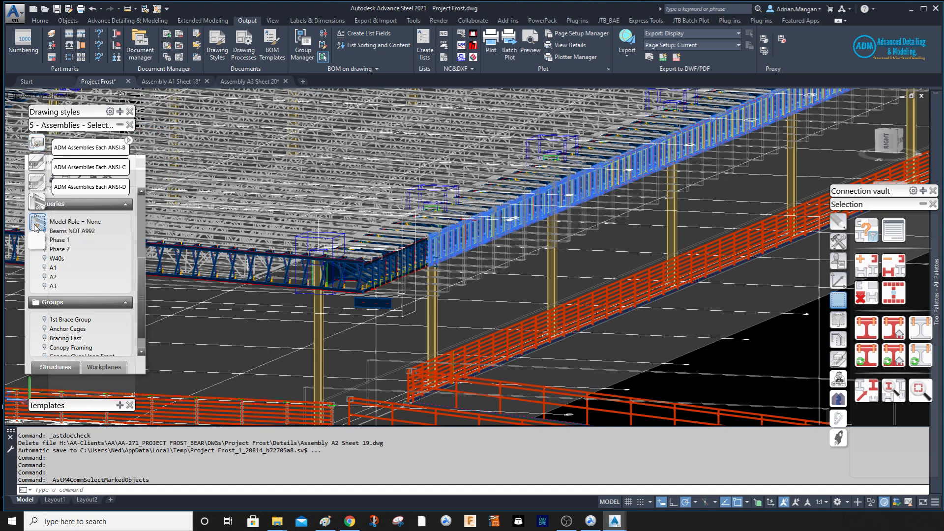
pyautogui.click(88, 166)
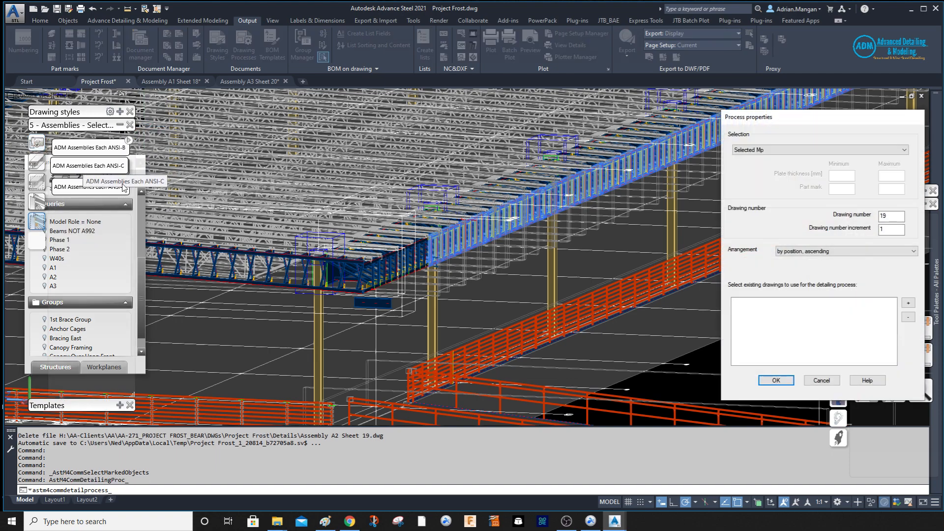
pyautogui.click(776, 380)
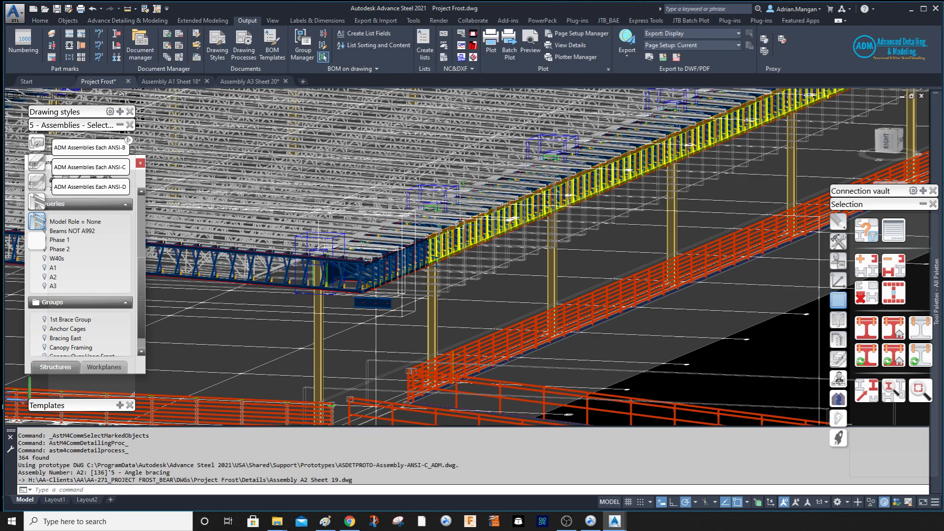
# Open the assembly detail of the yellow edge framing's top chord
pyautogui.scroll(8, 464, 223)
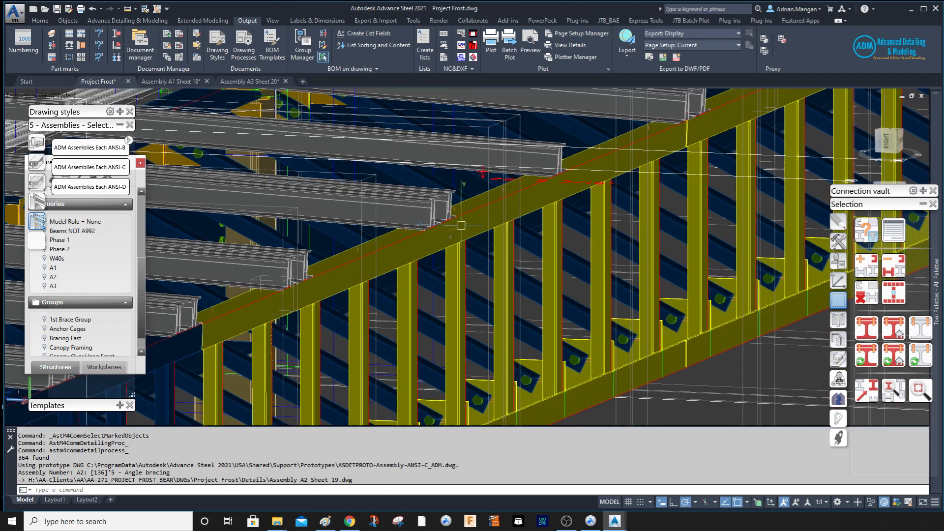
pyautogui.click(461, 226)
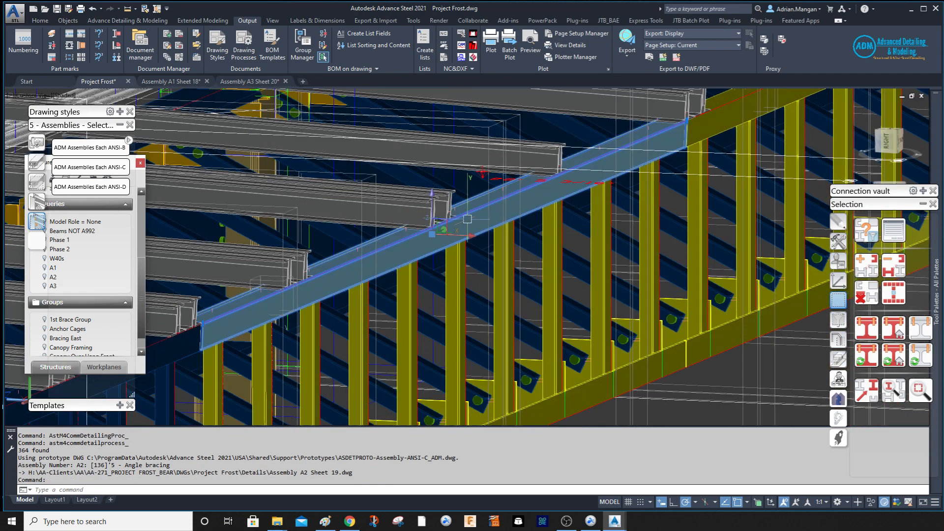
pyautogui.rightClick(467, 219)
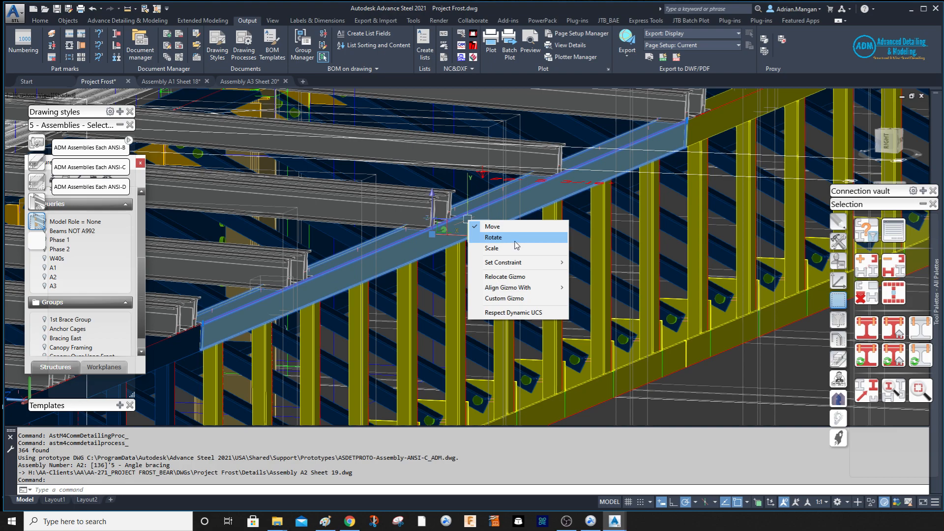
pyautogui.press('Escape')
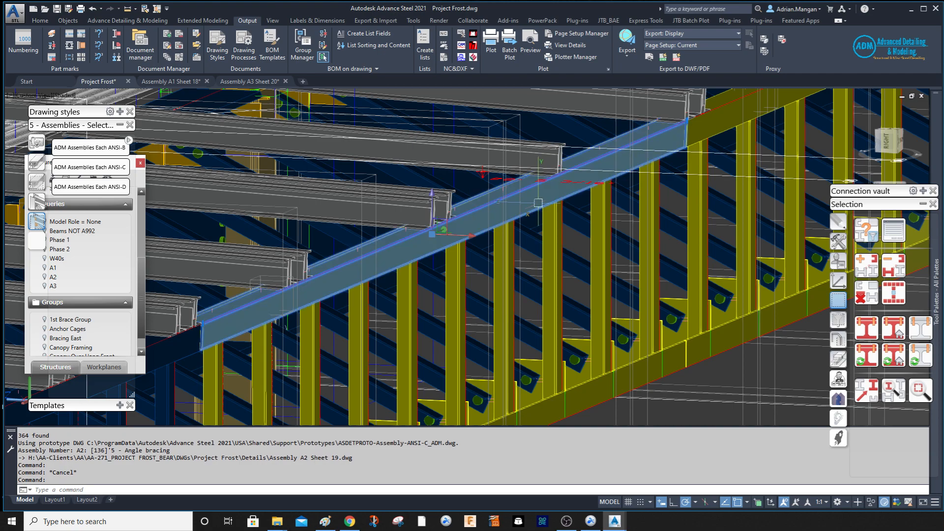
pyautogui.rightClick(526, 256)
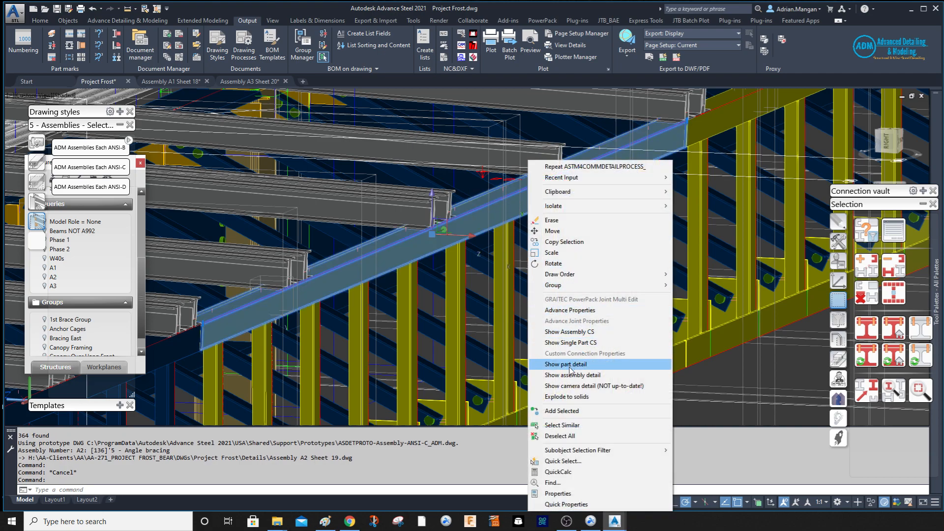
pyautogui.click(572, 375)
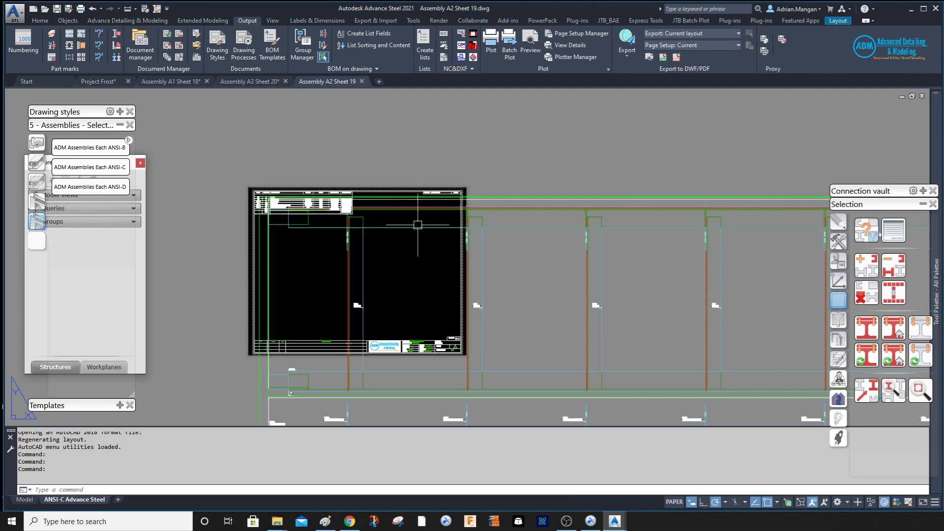
# Set the scale of the A2 detail's views to 3/4"=1'-0"
pyautogui.scroll(3, 344, 224)
pyautogui.scroll(-5, 344, 224)
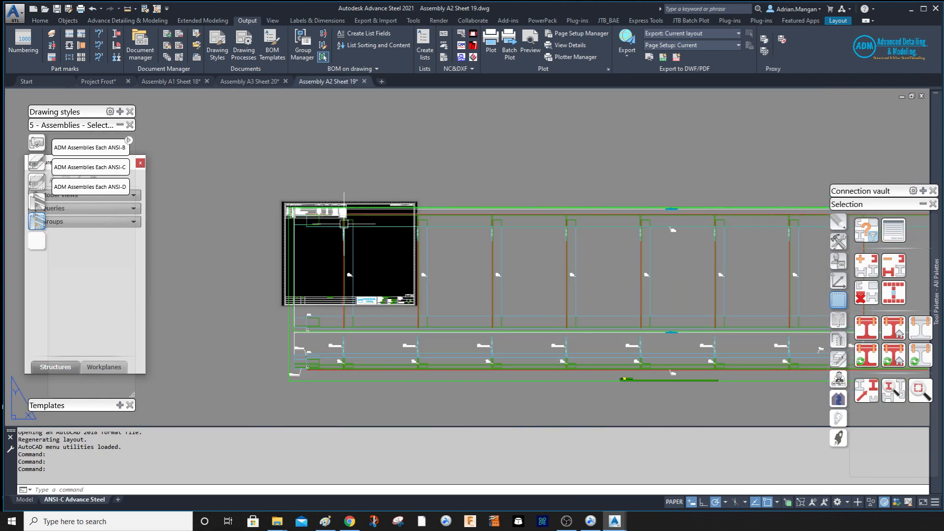
pyautogui.scroll(-2, 345, 224)
pyautogui.scroll(2, 608, 318)
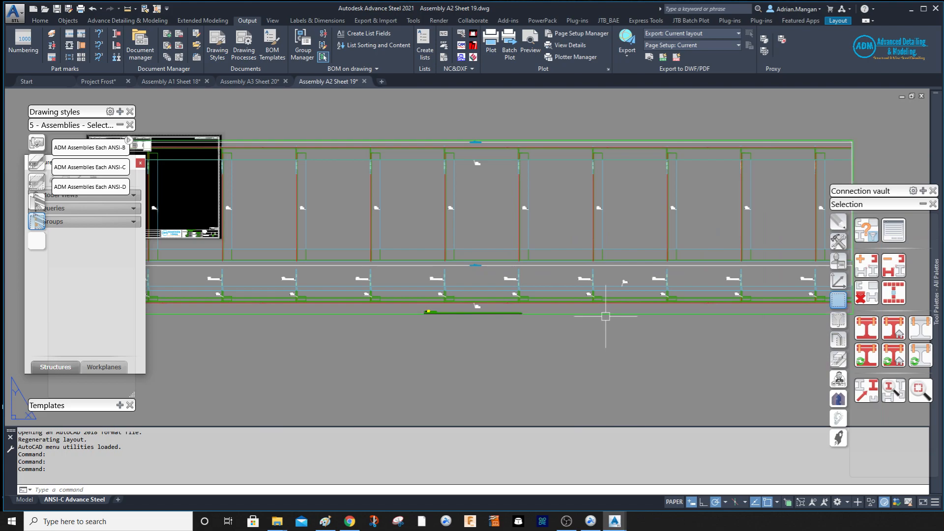
pyautogui.doubleClick(605, 316)
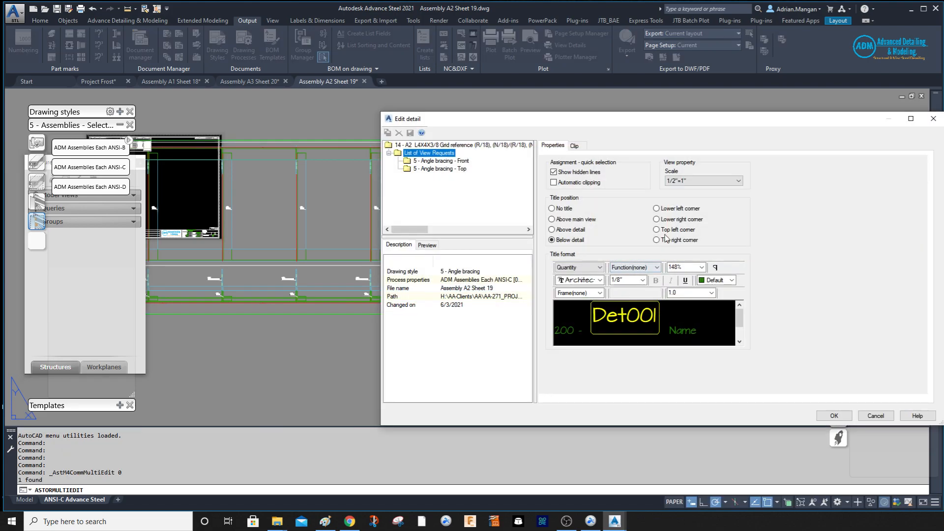
pyautogui.click(707, 182)
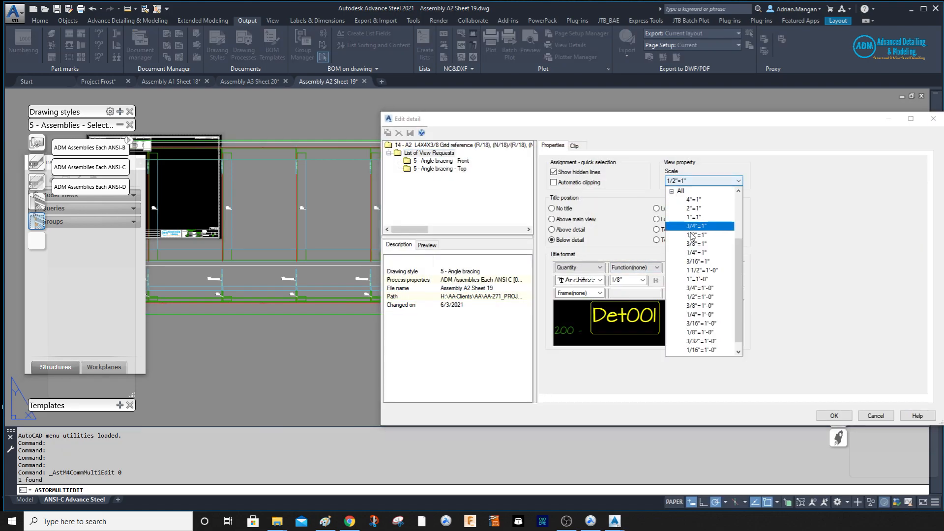
pyautogui.click(709, 288)
pyautogui.click(834, 416)
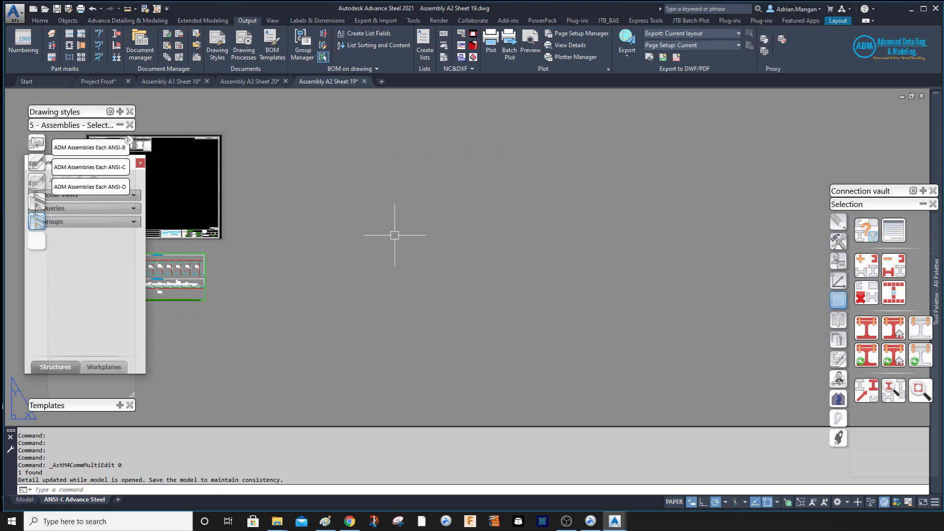
# Move the whole A2 detail from below the sheet into the empty area inside the sheet border
pyautogui.click(274, 173)
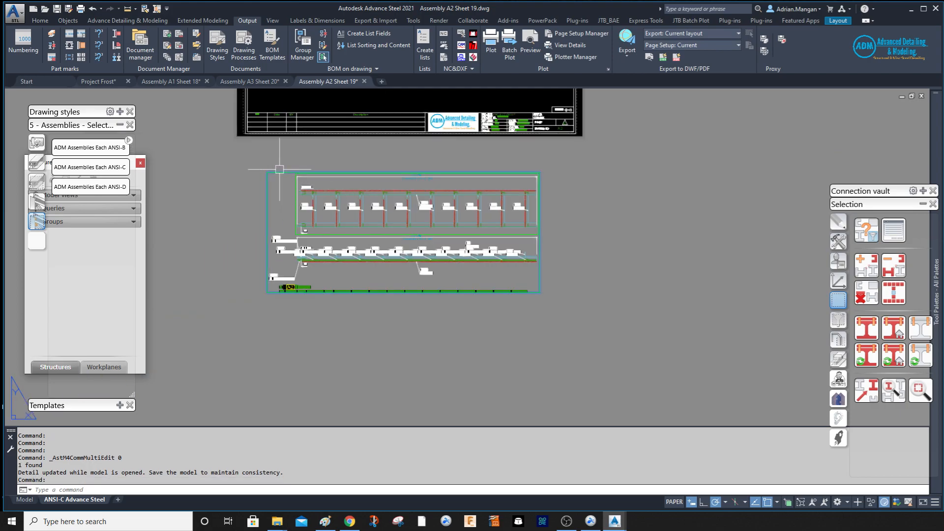
pyautogui.rightClick(280, 171)
pyautogui.click(326, 241)
pyautogui.scroll(-2, 590, 352)
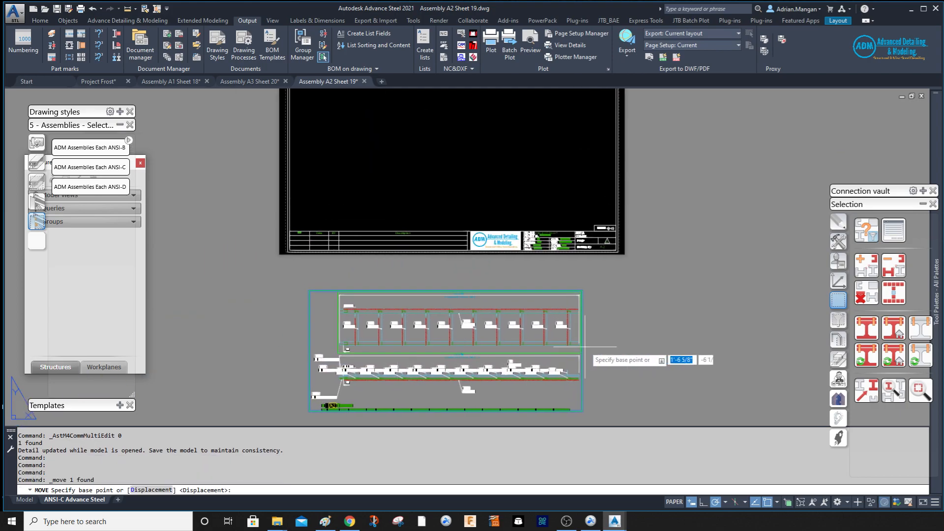
pyautogui.click(635, 298)
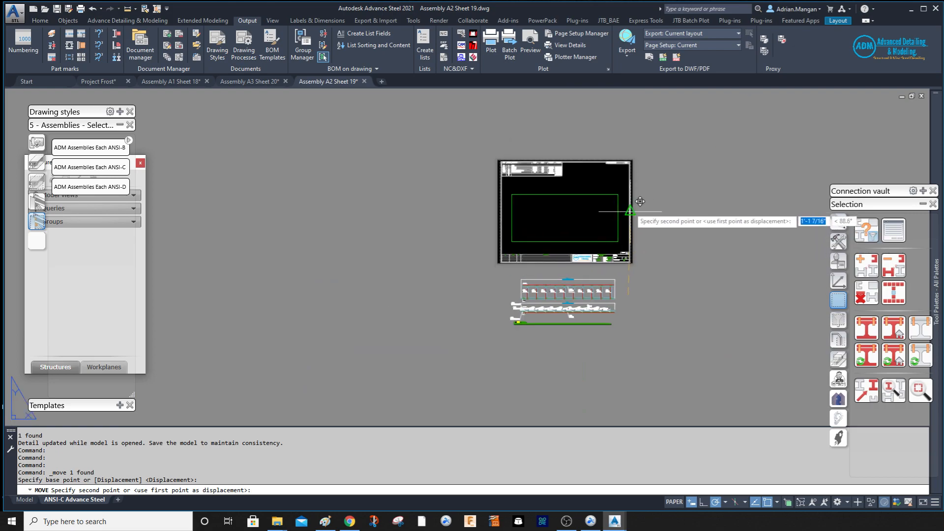
pyautogui.click(629, 215)
pyautogui.scroll(6, 552, 209)
pyautogui.scroll(4, 541, 156)
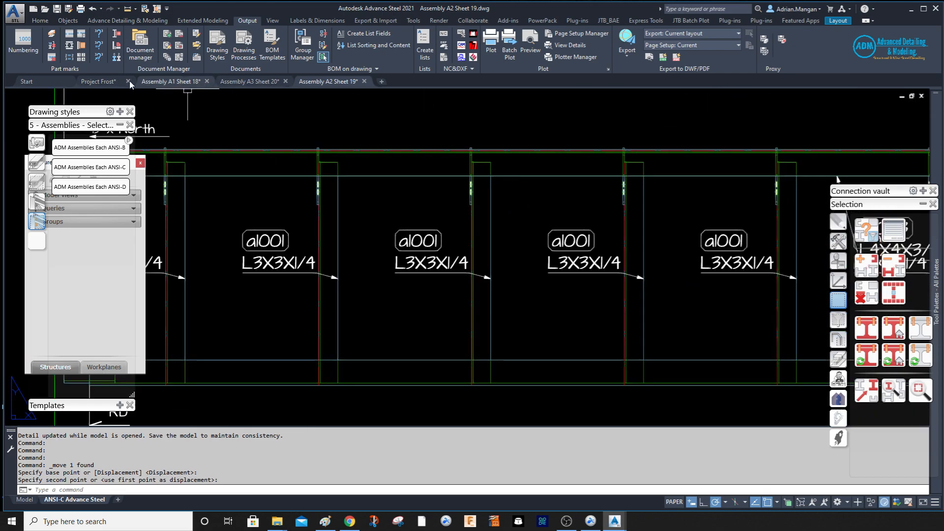
# In the Project Frost model, set the assembly detailing coordinate system on a top chord of the yellow edge framing
pyautogui.click(112, 82)
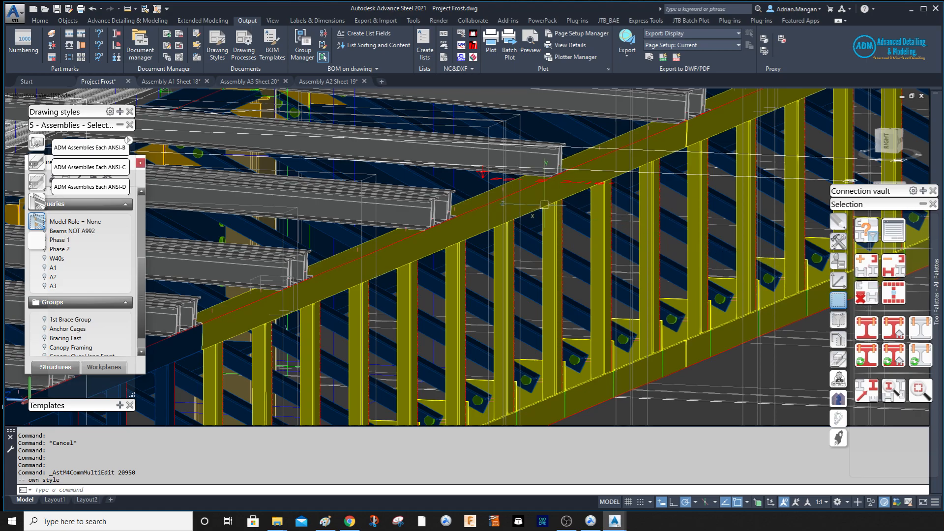
pyautogui.scroll(-7, 556, 199)
pyautogui.moveTo(696, 182); pyautogui.dragTo(701, 167, button='middle')
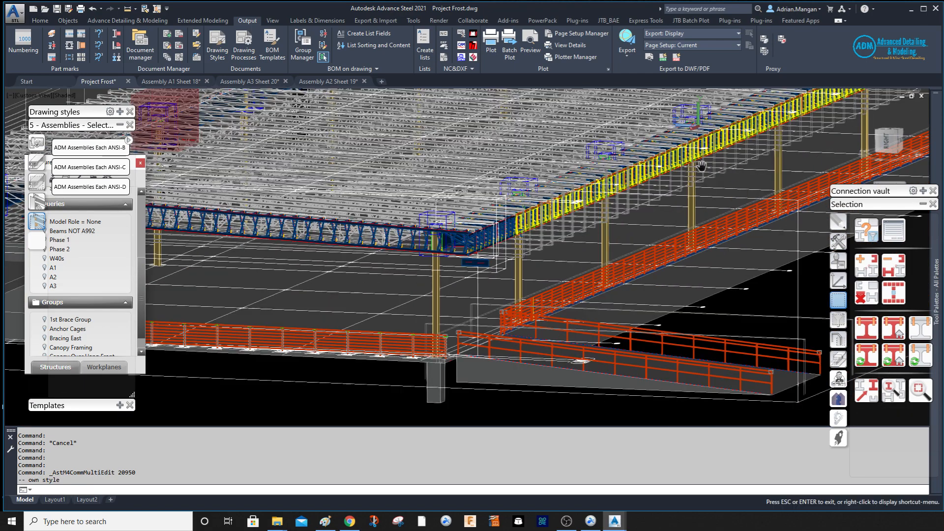
pyautogui.scroll(2, 732, 132)
pyautogui.moveTo(732, 132)
pyautogui.mouseDown(button='middle')
pyautogui.moveTo(747, 122)
pyautogui.moveTo(728, 137)
pyautogui.mouseUp(button='middle')
pyautogui.scroll(5, 875, 139)
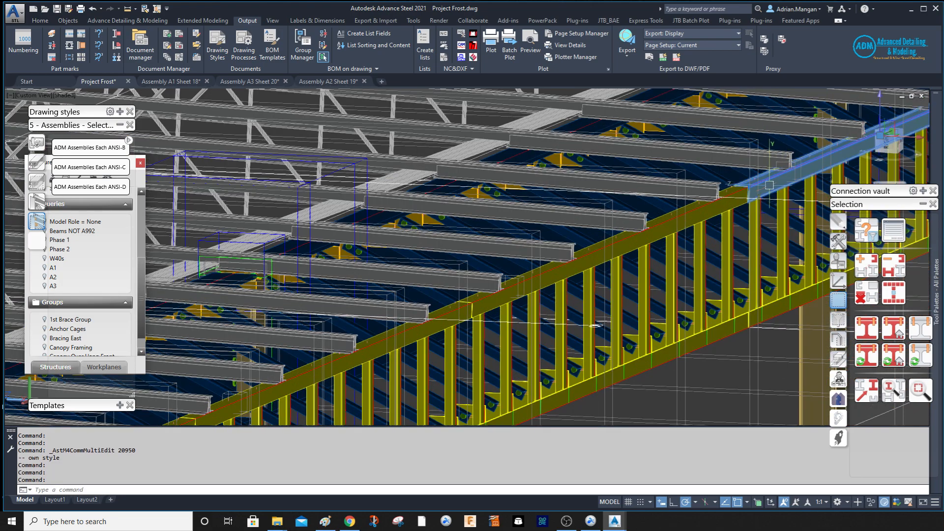
pyautogui.click(839, 241)
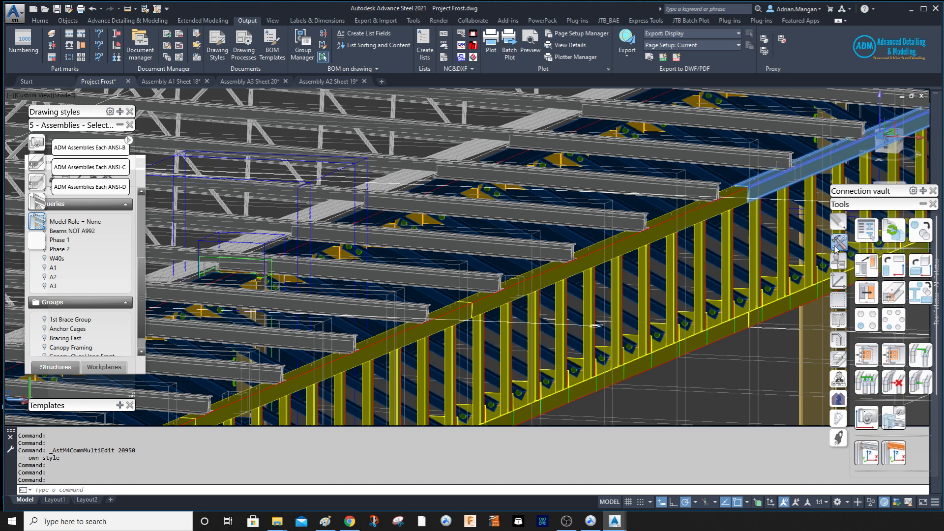
pyautogui.click(893, 453)
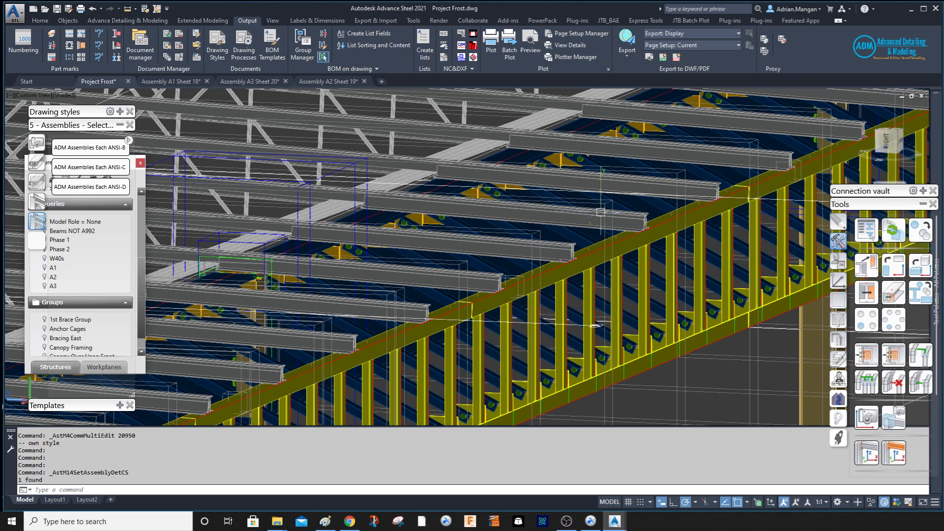
# Update the detail on the Assembly A2 sheet using the top chord in its upper view
pyautogui.click(332, 81)
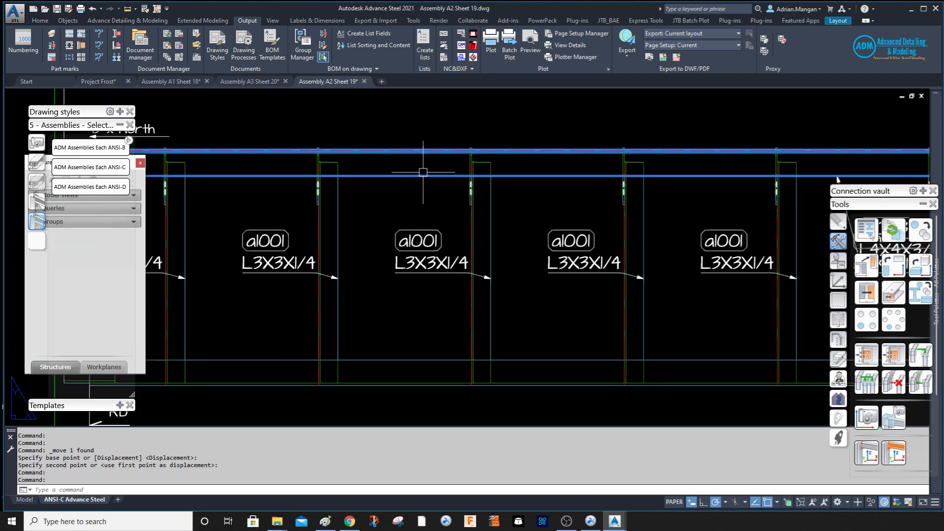
pyautogui.click(317, 20)
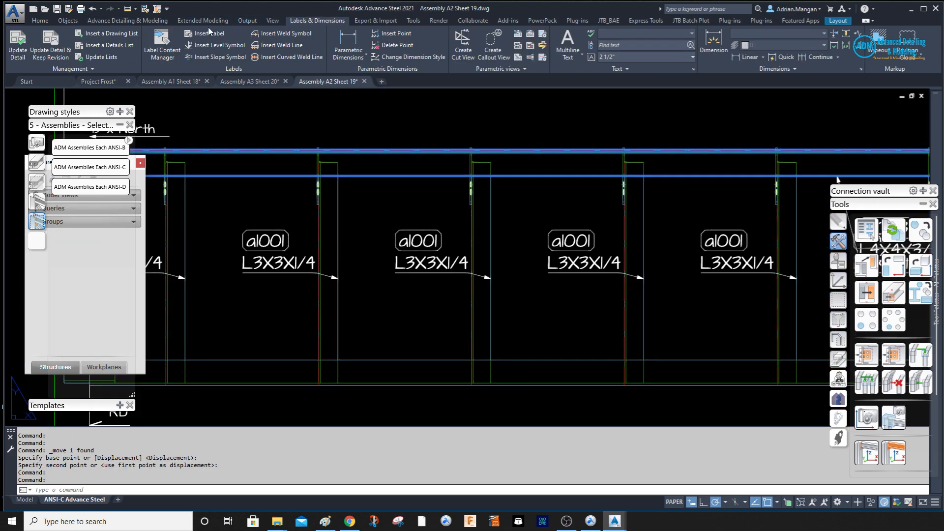
pyautogui.click(21, 51)
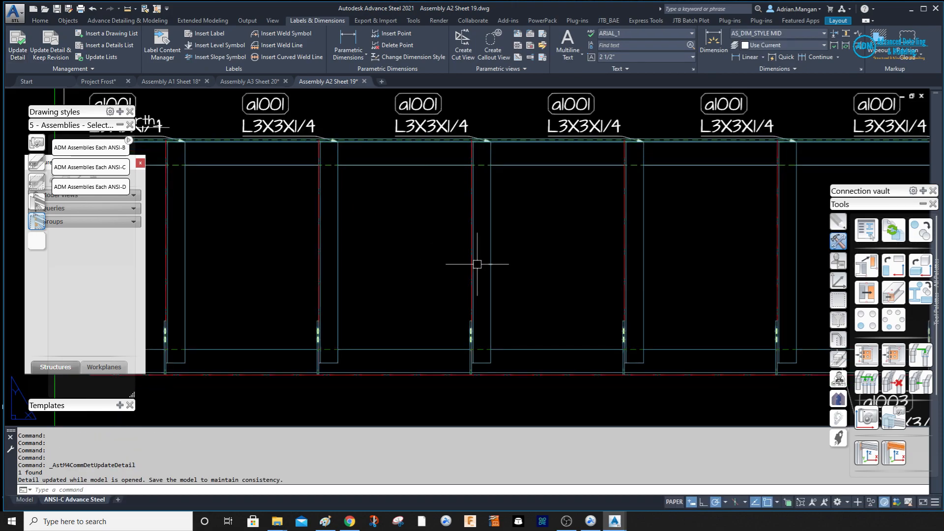
# Move the A2 detail's upper view straight up to leave more space above the lower view
pyautogui.scroll(-5, 472, 264)
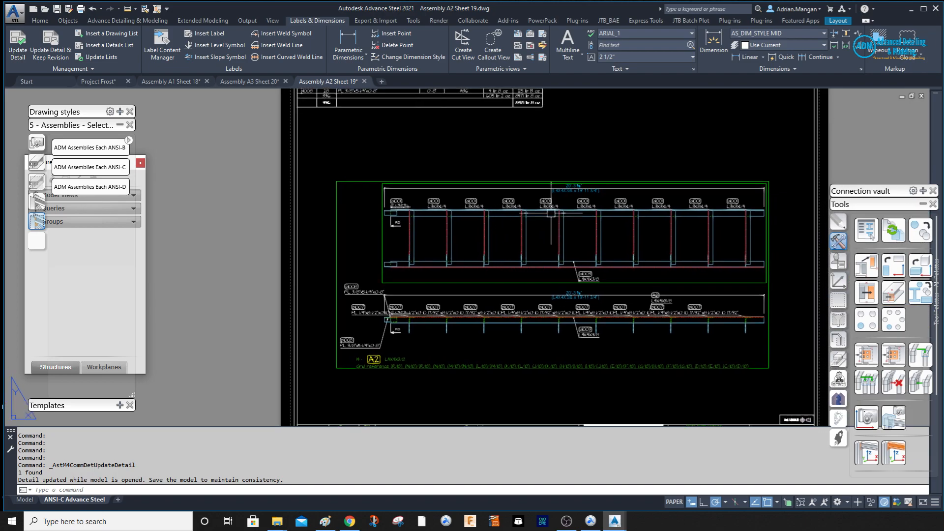
pyautogui.scroll(5, 558, 210)
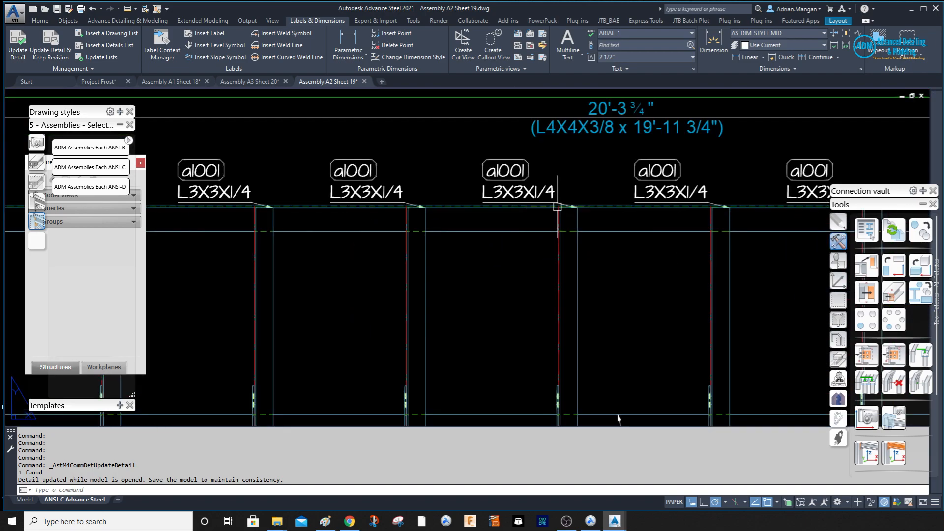
pyautogui.scroll(-3, 567, 234)
pyautogui.moveTo(567, 234); pyautogui.dragTo(517, 188, button='middle')
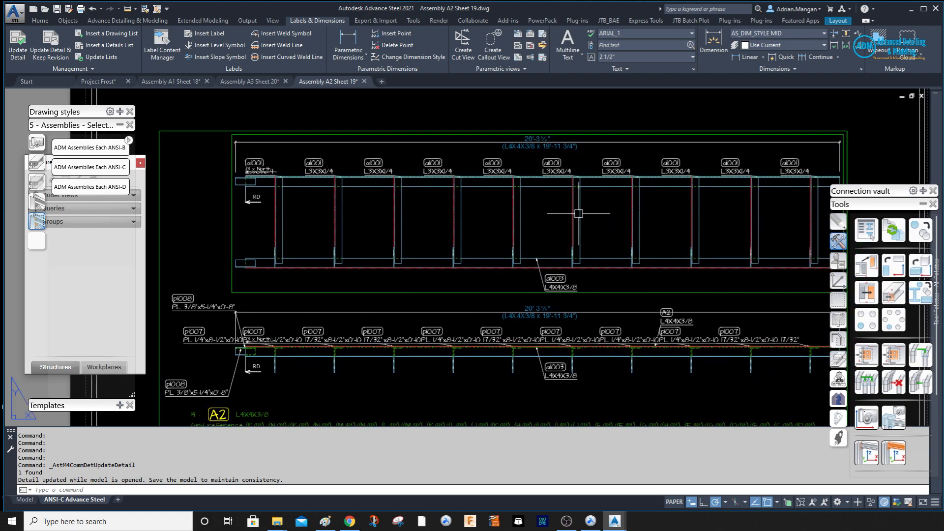
pyautogui.scroll(-2, 578, 214)
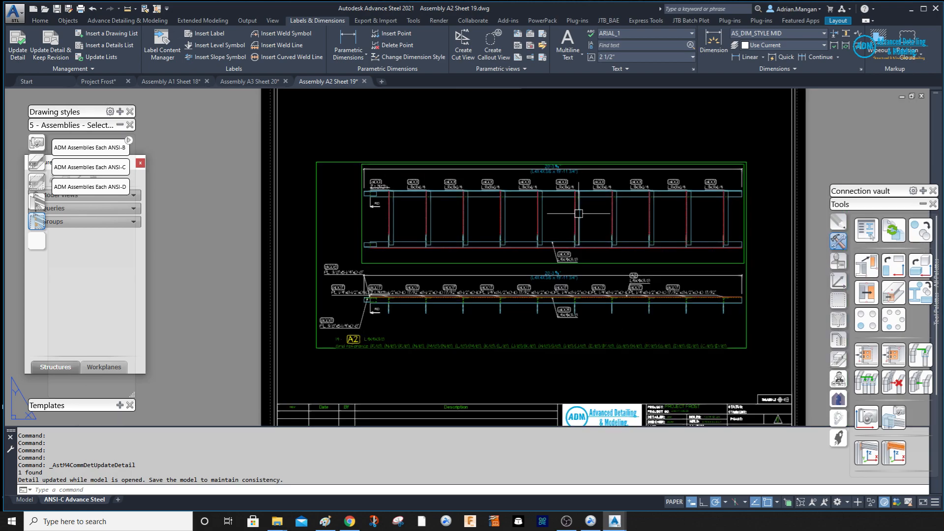
pyautogui.click(565, 194)
pyautogui.rightClick(564, 201)
pyautogui.click(586, 269)
pyautogui.click(761, 200)
pyautogui.click(760, 177)
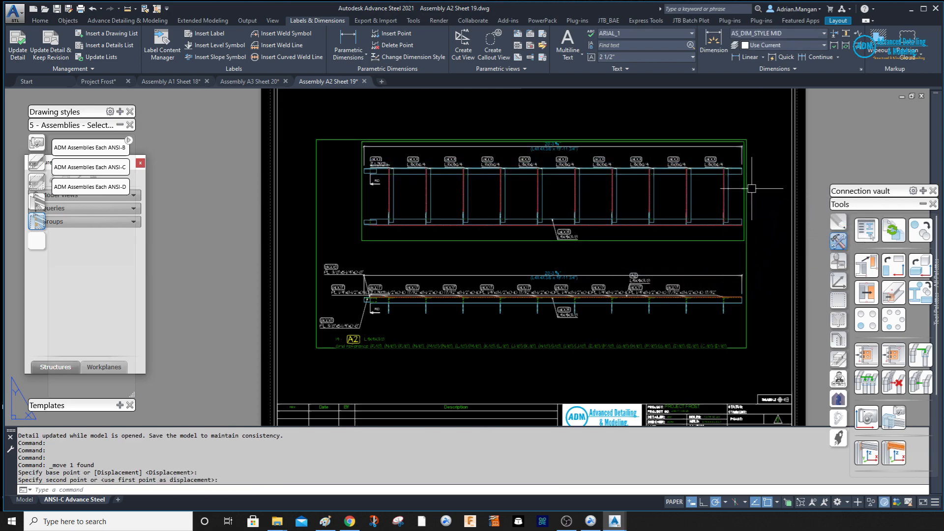
pyautogui.scroll(-3, 753, 182)
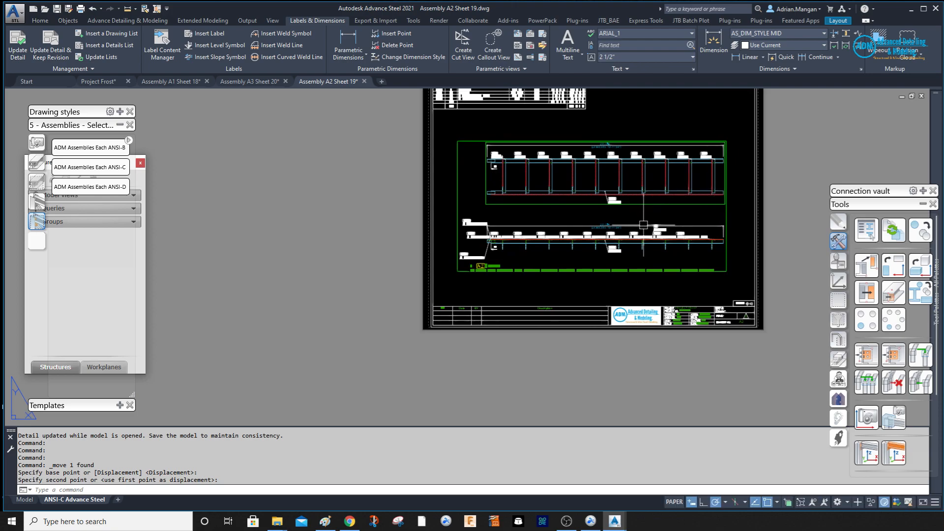